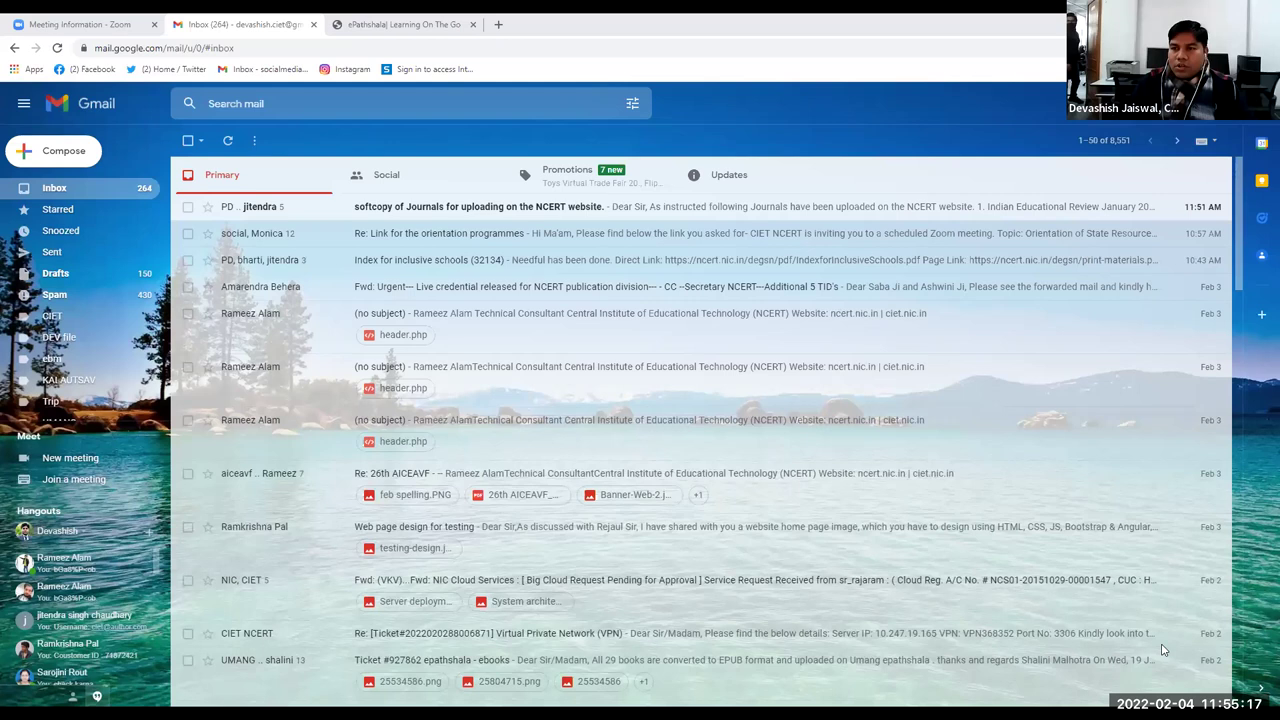
- Open Google Drive from Gmail and create a new blank Google Sheets spreadsheet in My Drive
{"action": "left_click", "coordinate": [1210, 103]}
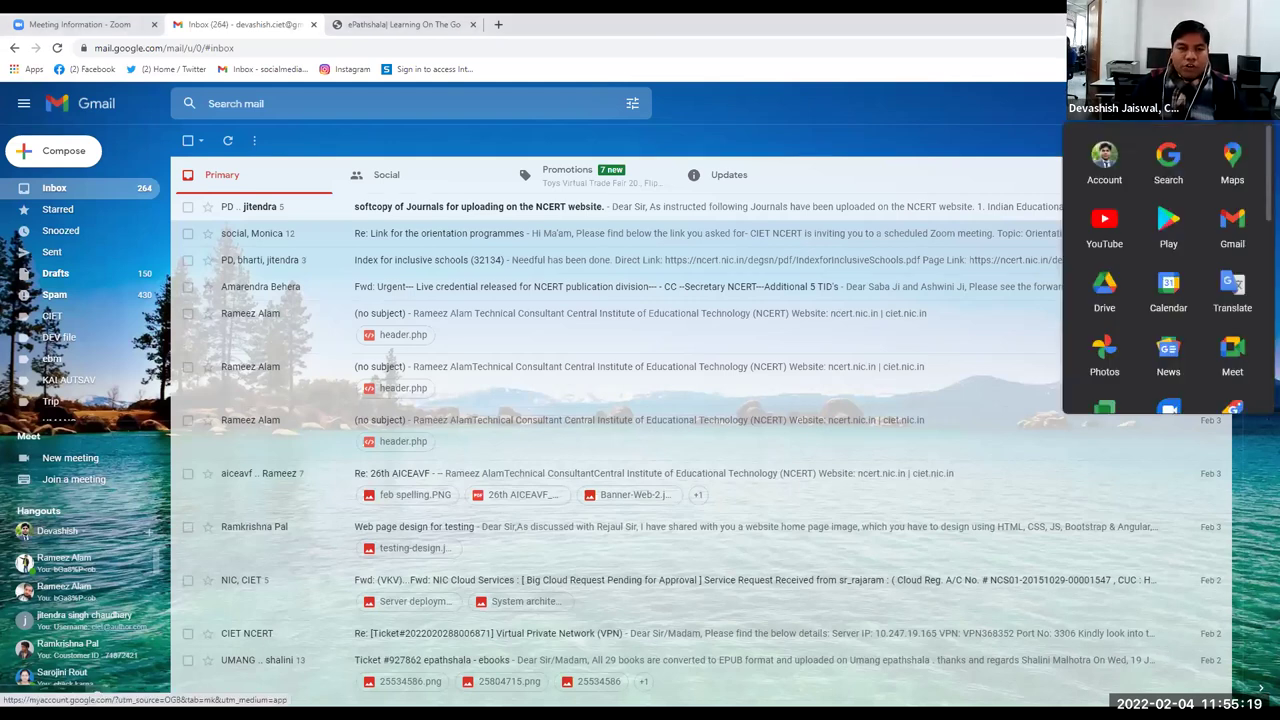
{"action": "left_click", "coordinate": [1105, 289]}
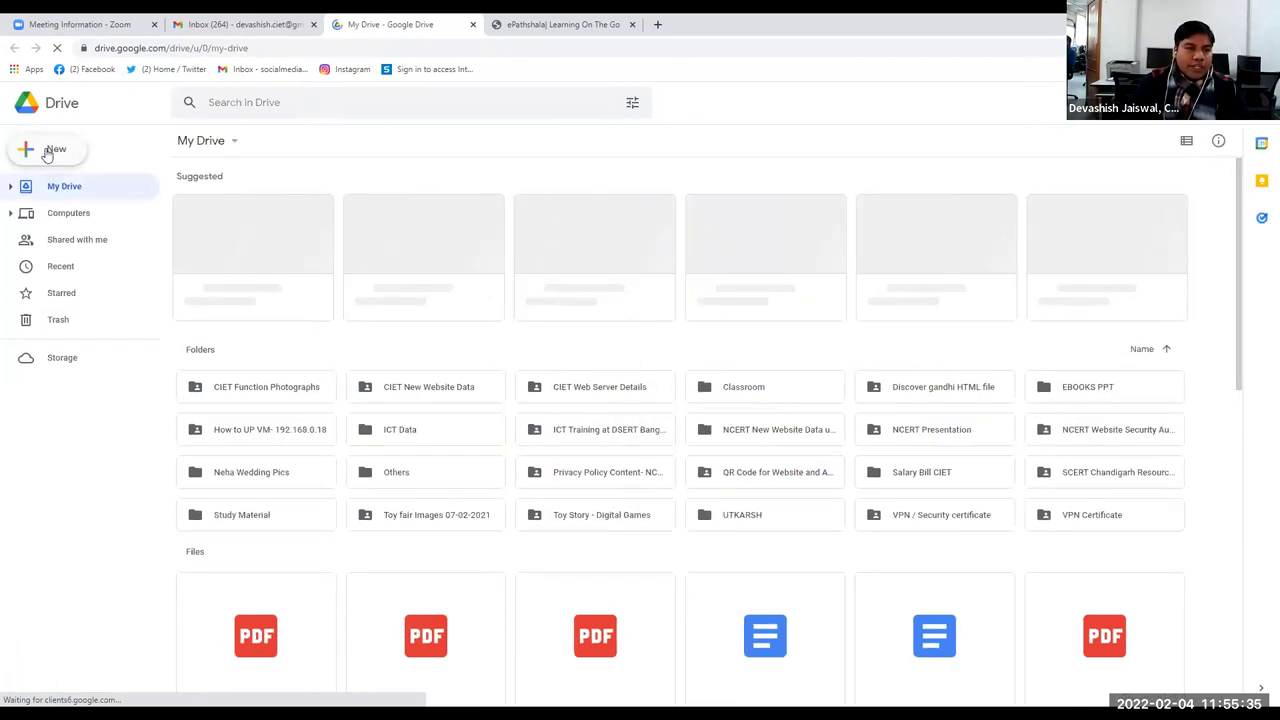
{"action": "left_click", "coordinate": [47, 152]}
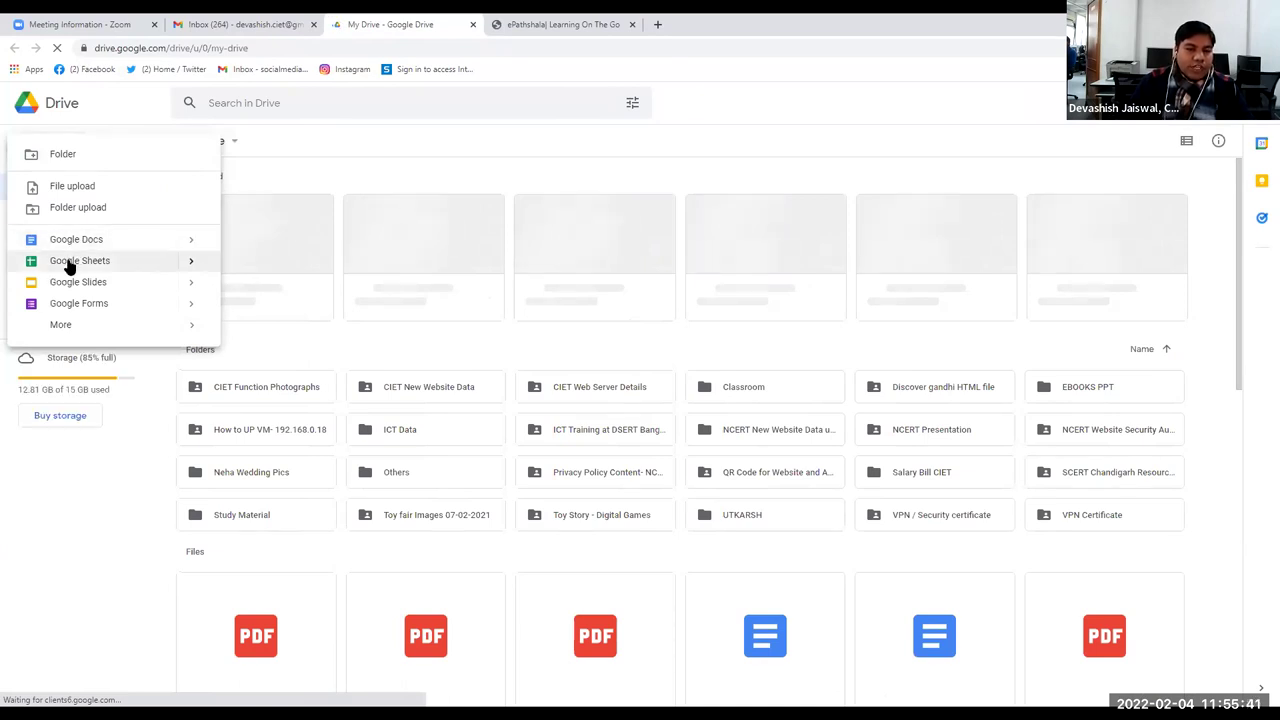
{"action": "left_click", "coordinate": [70, 261]}
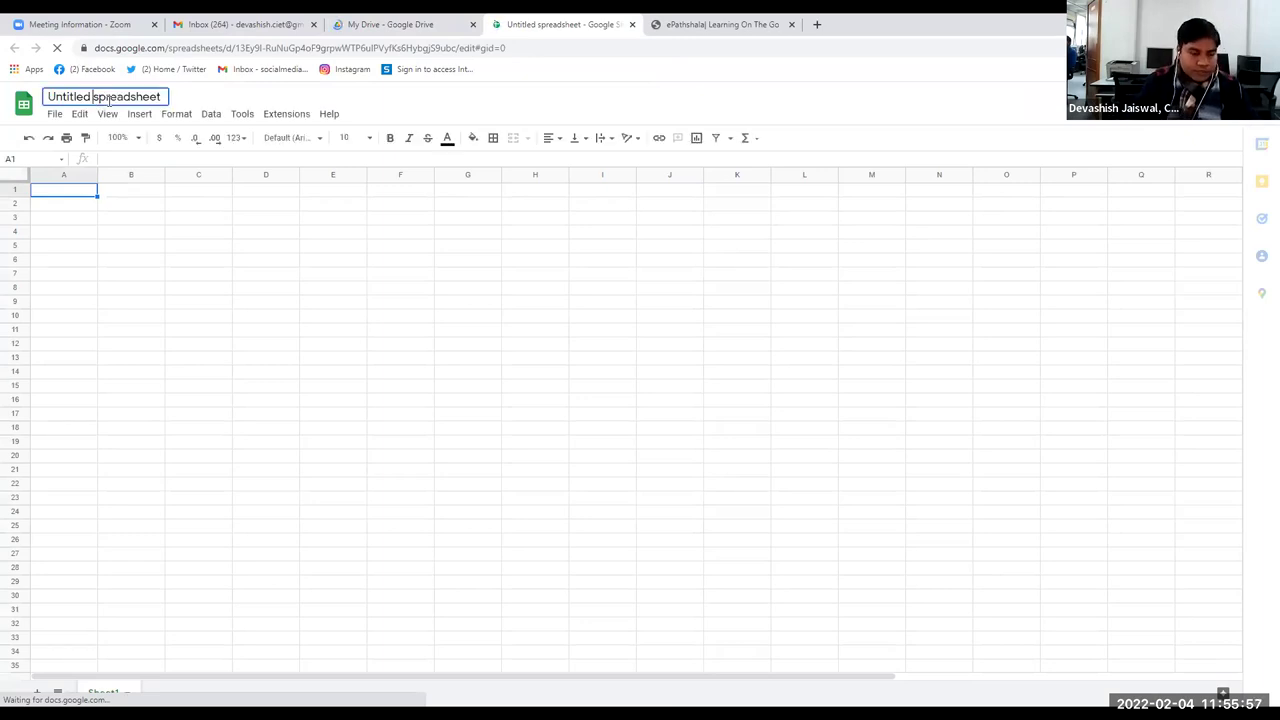
- Rename the untitled spreadsheet as "QR Code for Class 10"
{"action": "left_click", "coordinate": [109, 97]}
{"action": "type", "text": "qr"}
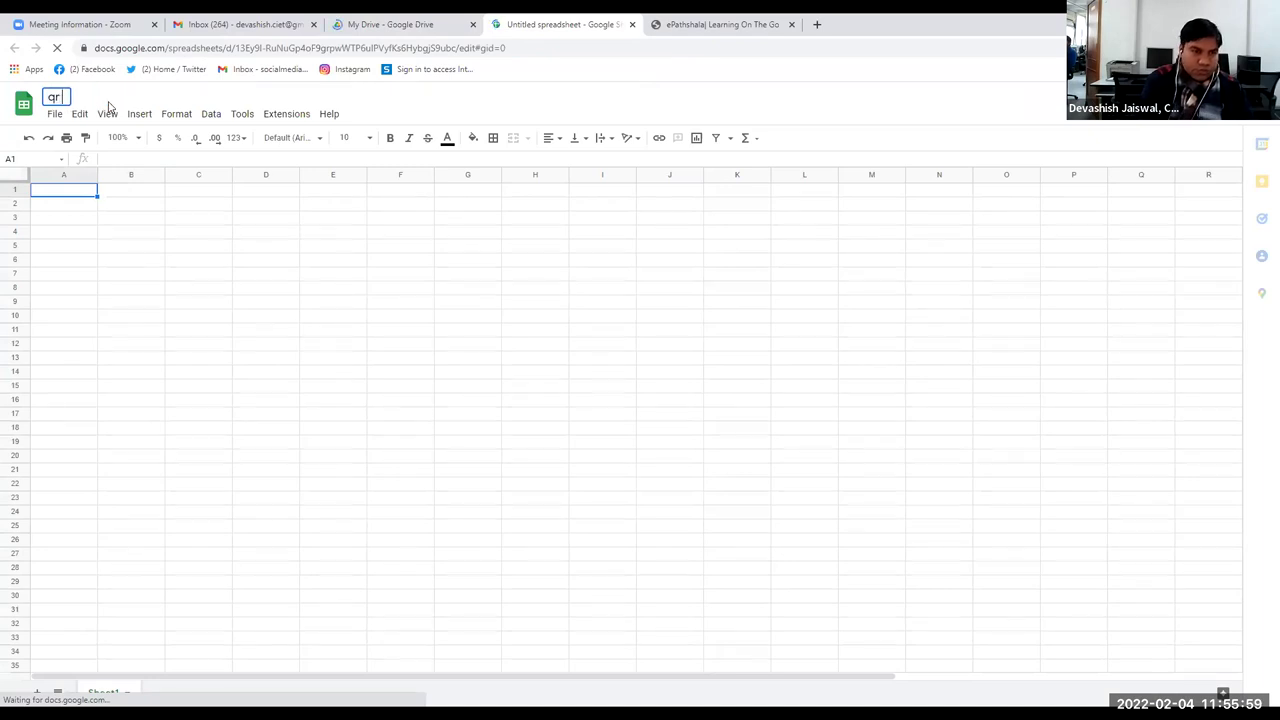
{"action": "key", "text": "BackSpace"}
{"action": "key", "text": "BackSpace"}
{"action": "type", "text": "Q"}
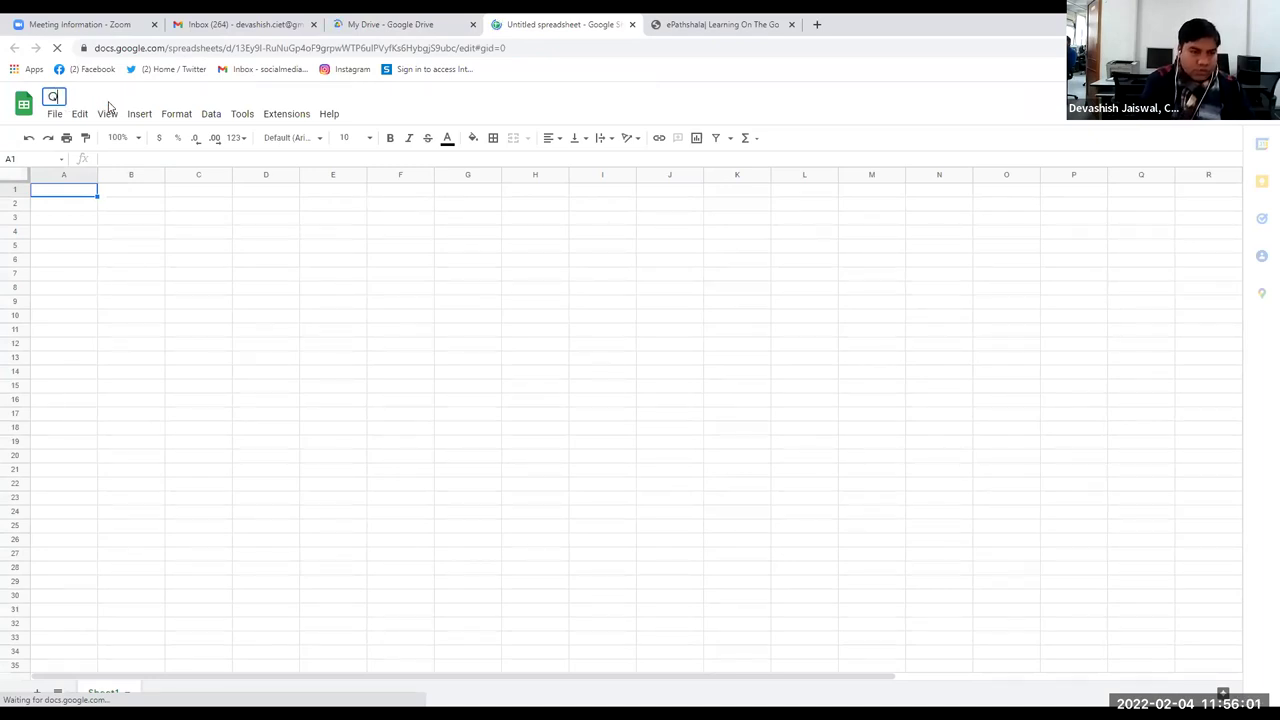
{"action": "type", "text": "R"}
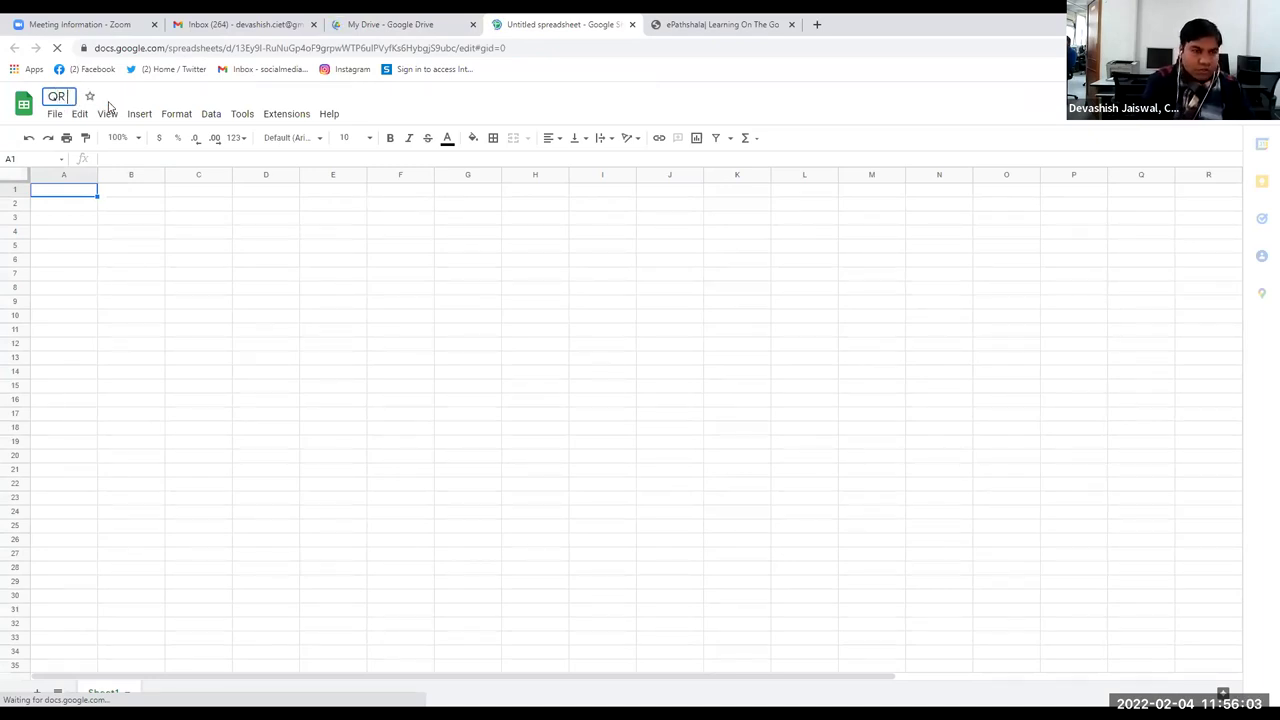
{"action": "type", "text": " Code for "}
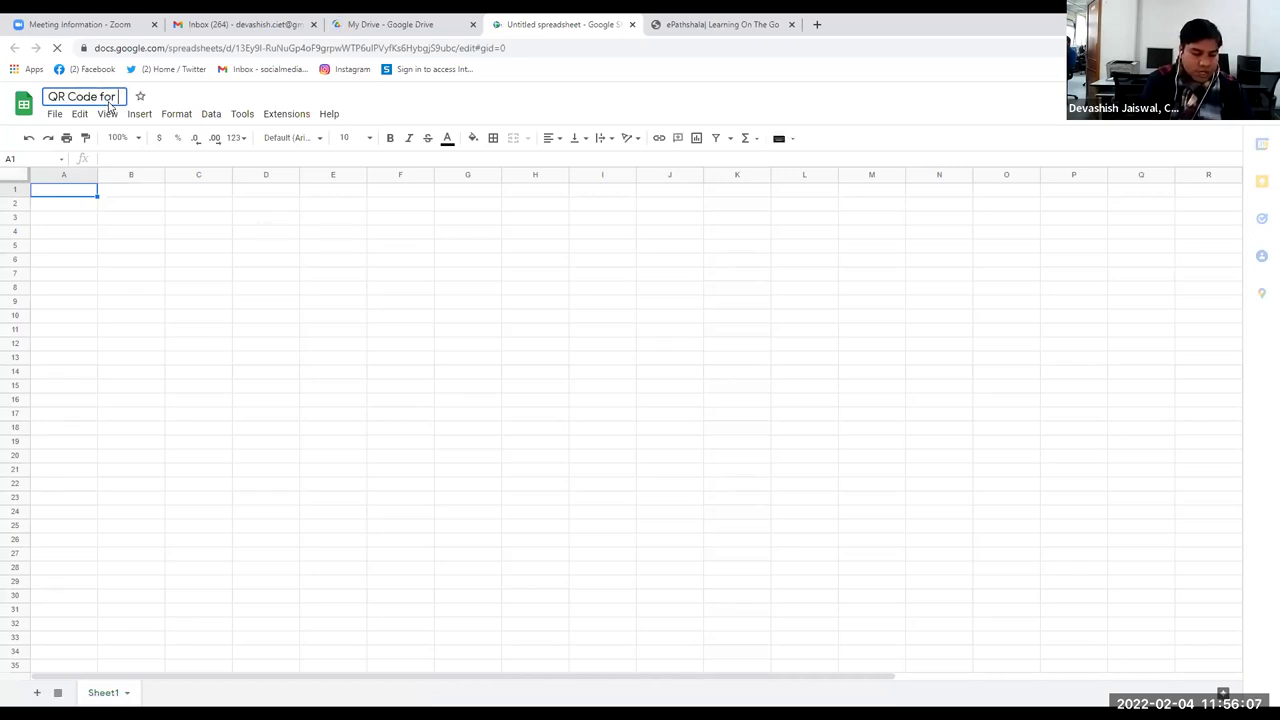
{"action": "type", "text": "Class 10"}
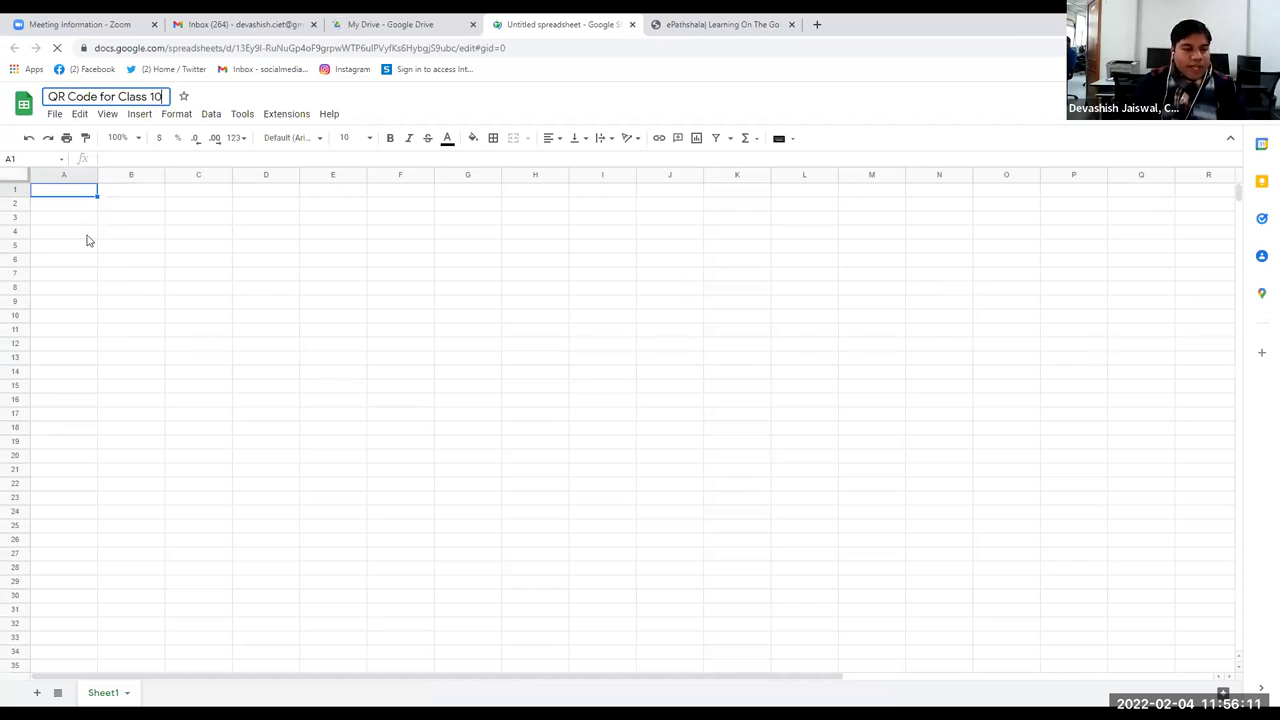
{"action": "key", "text": "Return"}
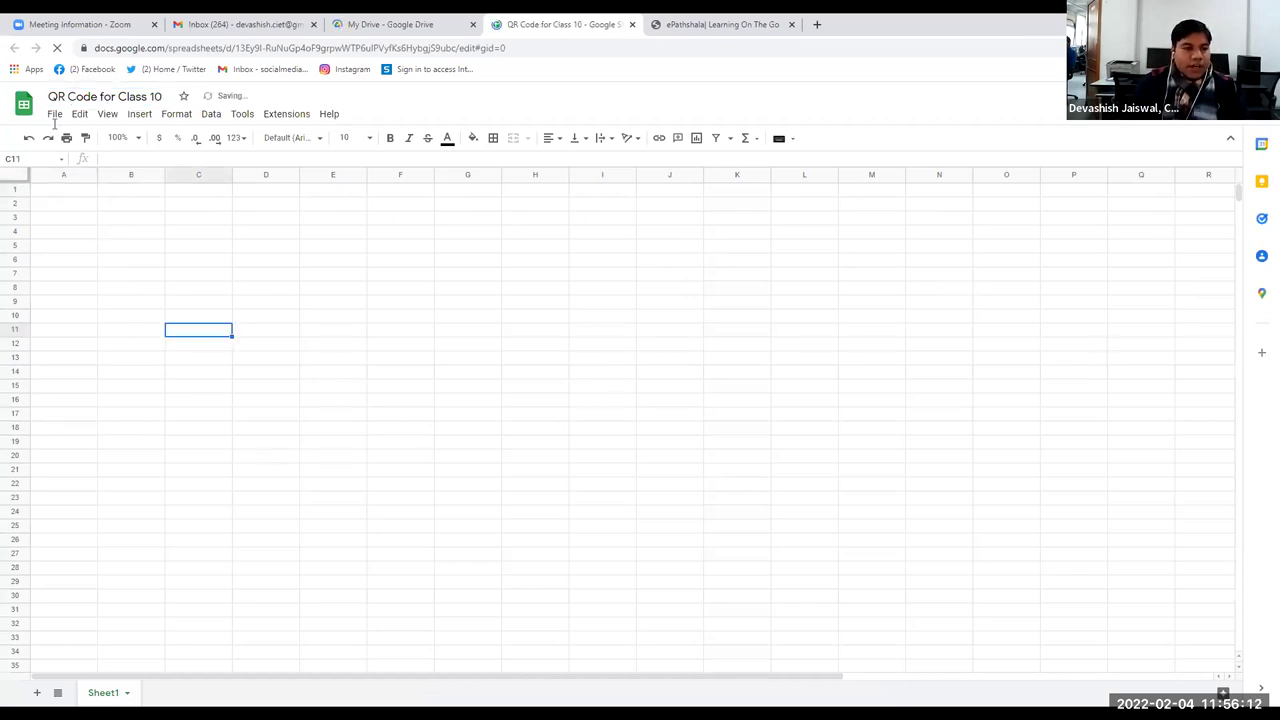
- Enter the column headings "Domain URL" in cell A1 and "Code" in cell B1
{"action": "left_click", "coordinate": [59, 195]}
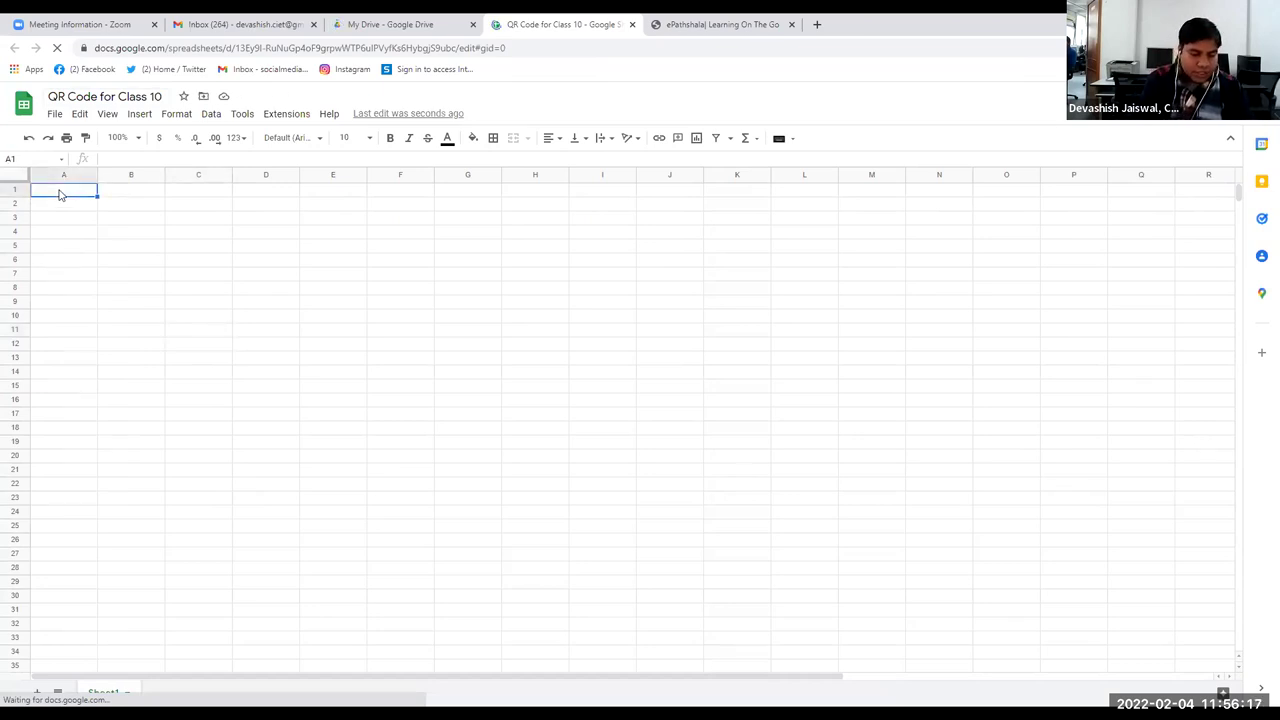
{"action": "type", "text": "Domain UR"}
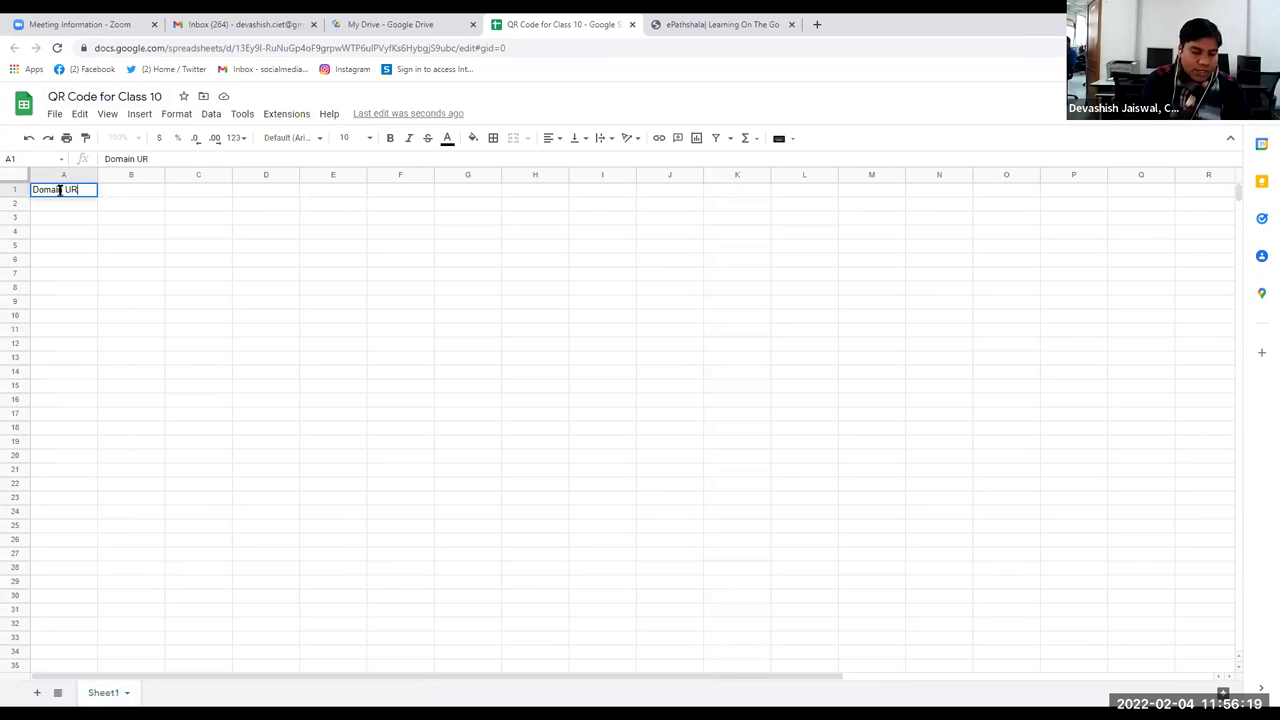
{"action": "type", "text": "L"}
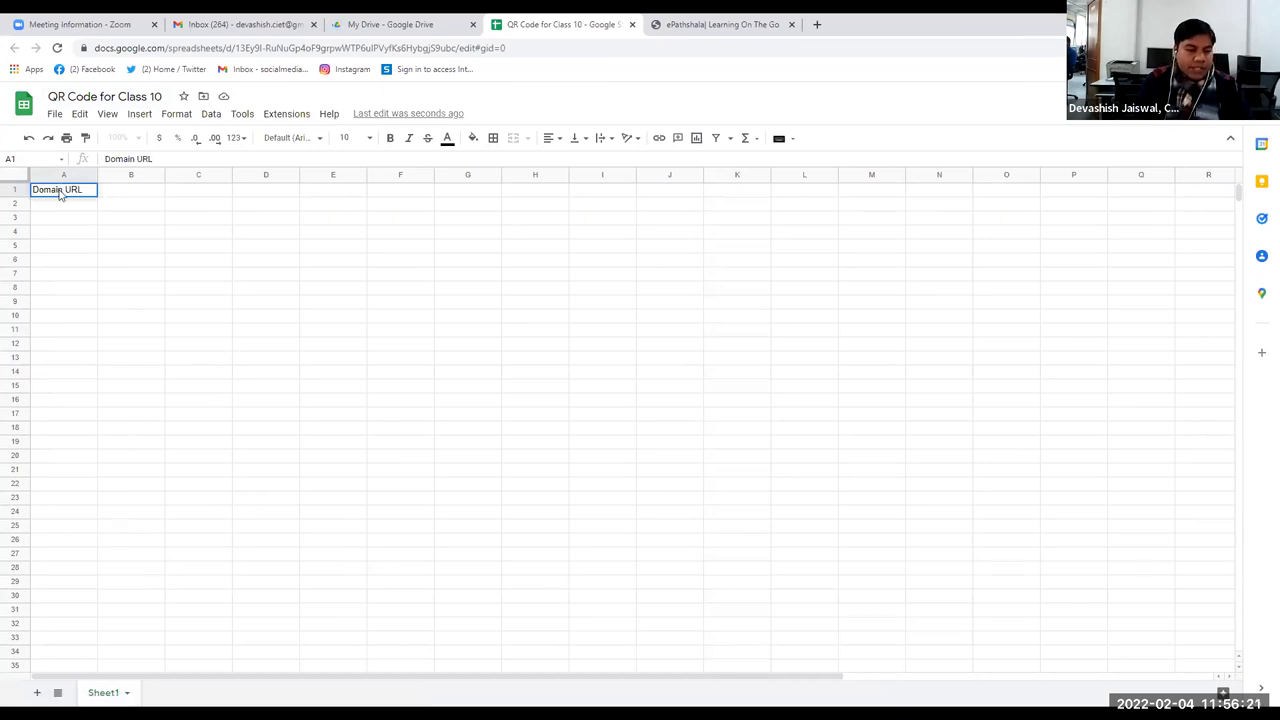
{"action": "key", "text": "Tab"}
{"action": "type", "text": "Co"}
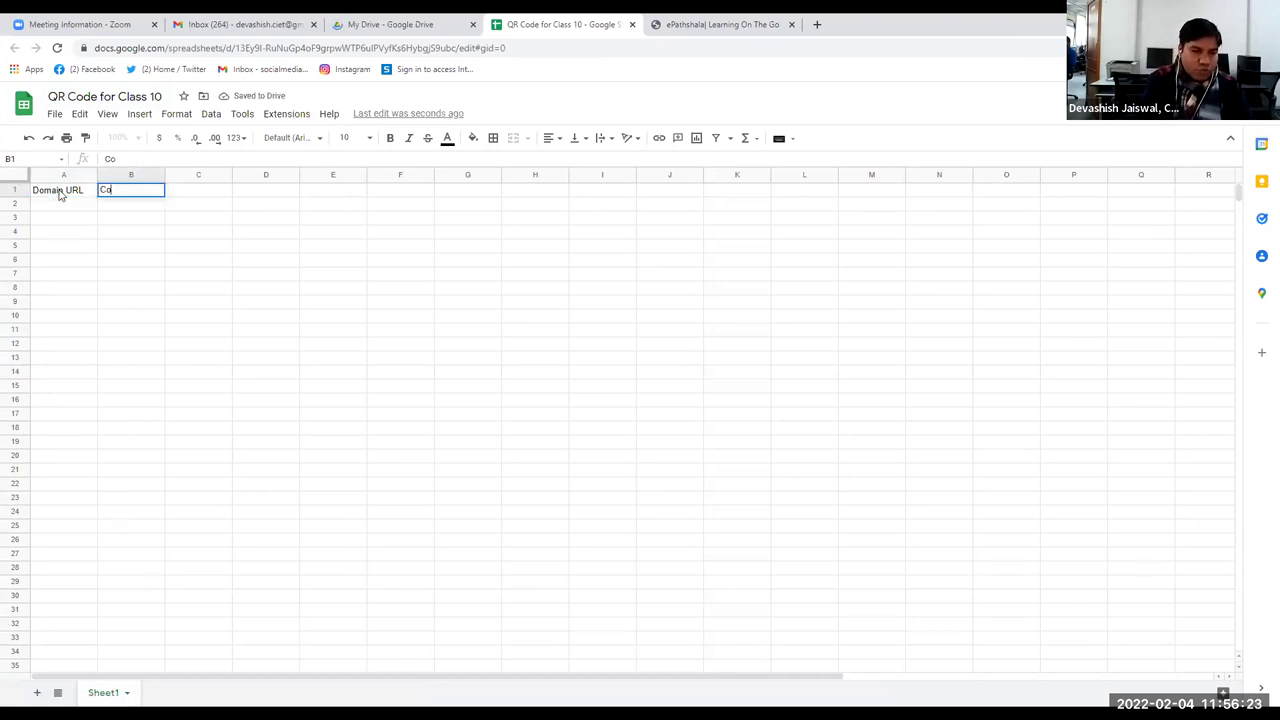
{"action": "type", "text": "de"}
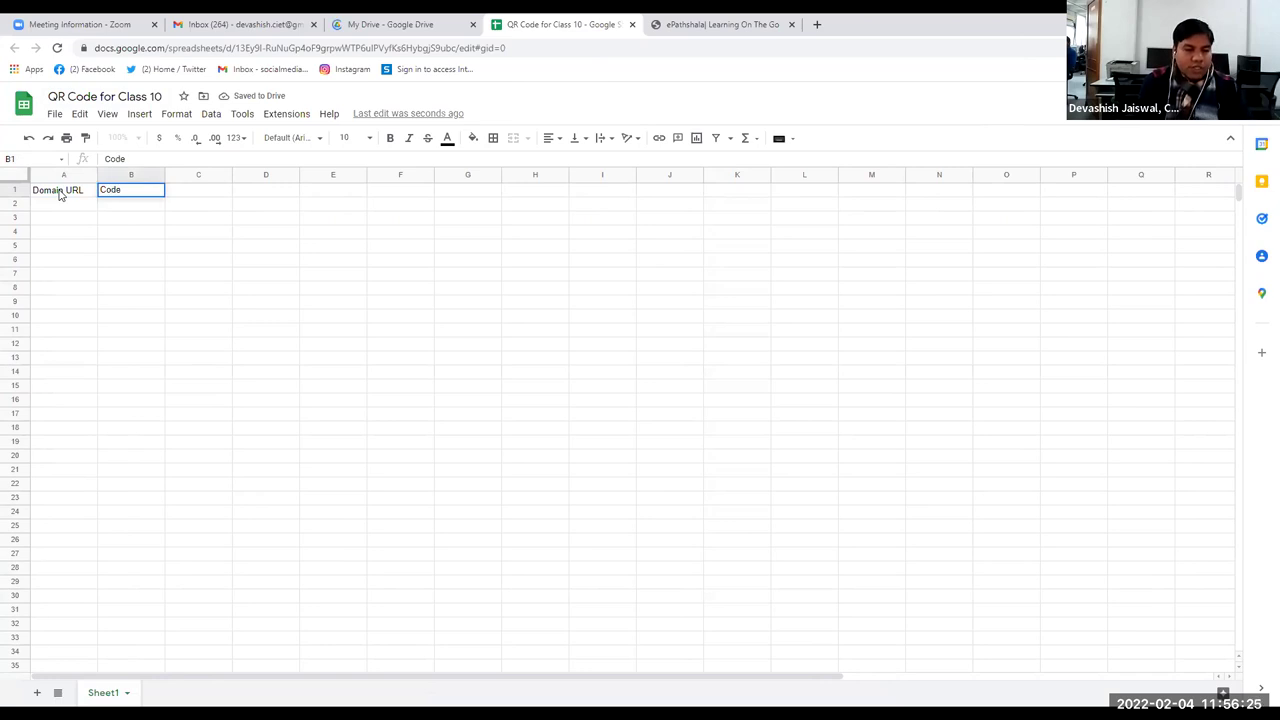
{"action": "key", "text": "Tab"}
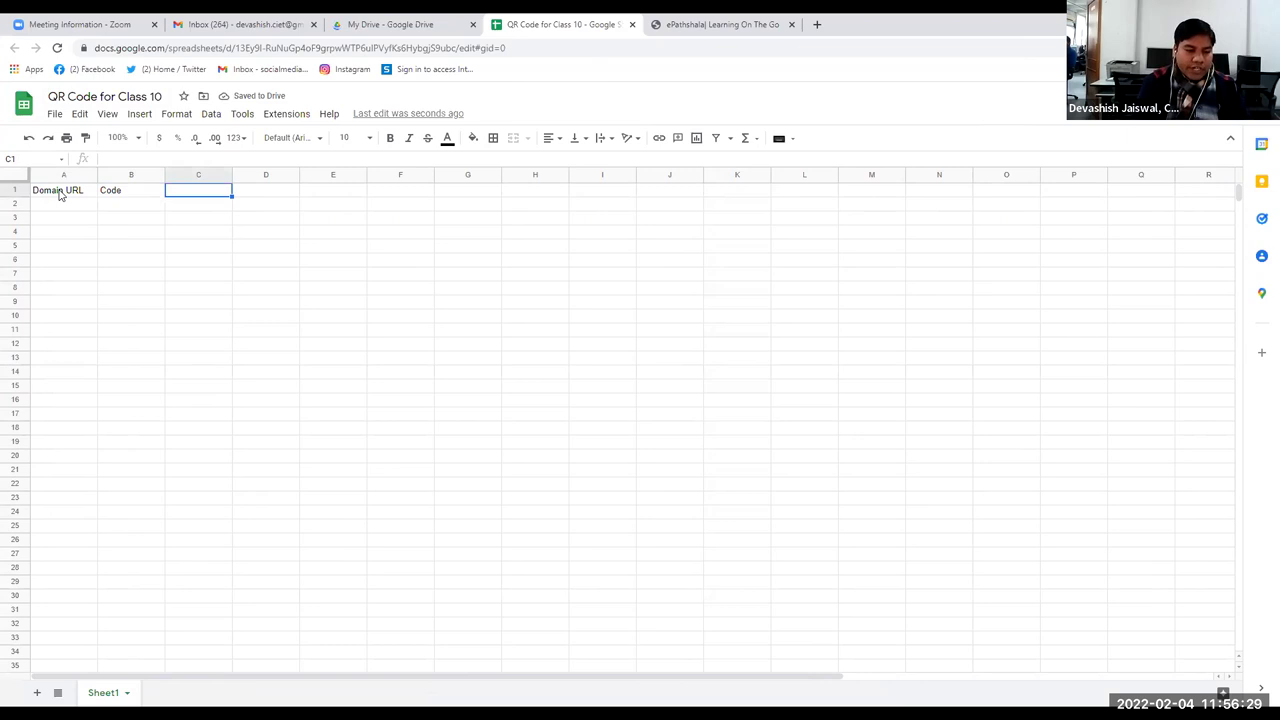
- Enter the column headings "Complete URL" in cell C1 and "QR Code" in cell D1
{"action": "type", "text": "Com"}
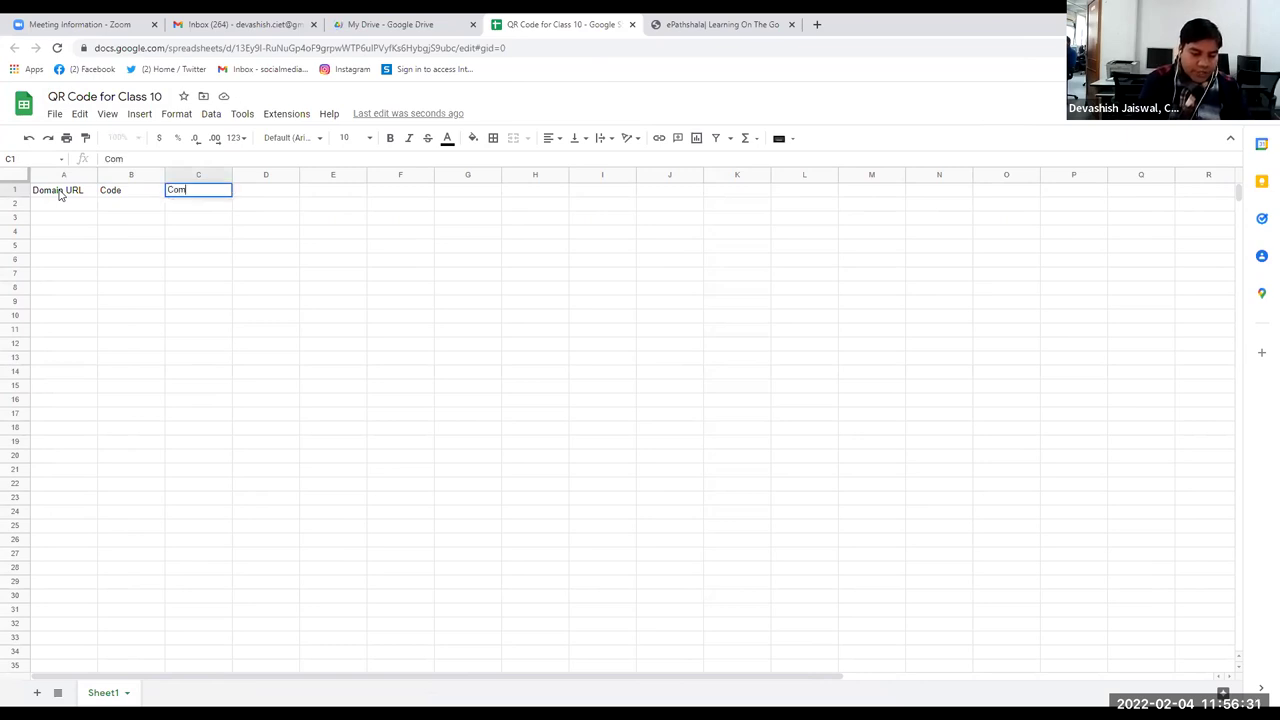
{"action": "type", "text": "plte"}
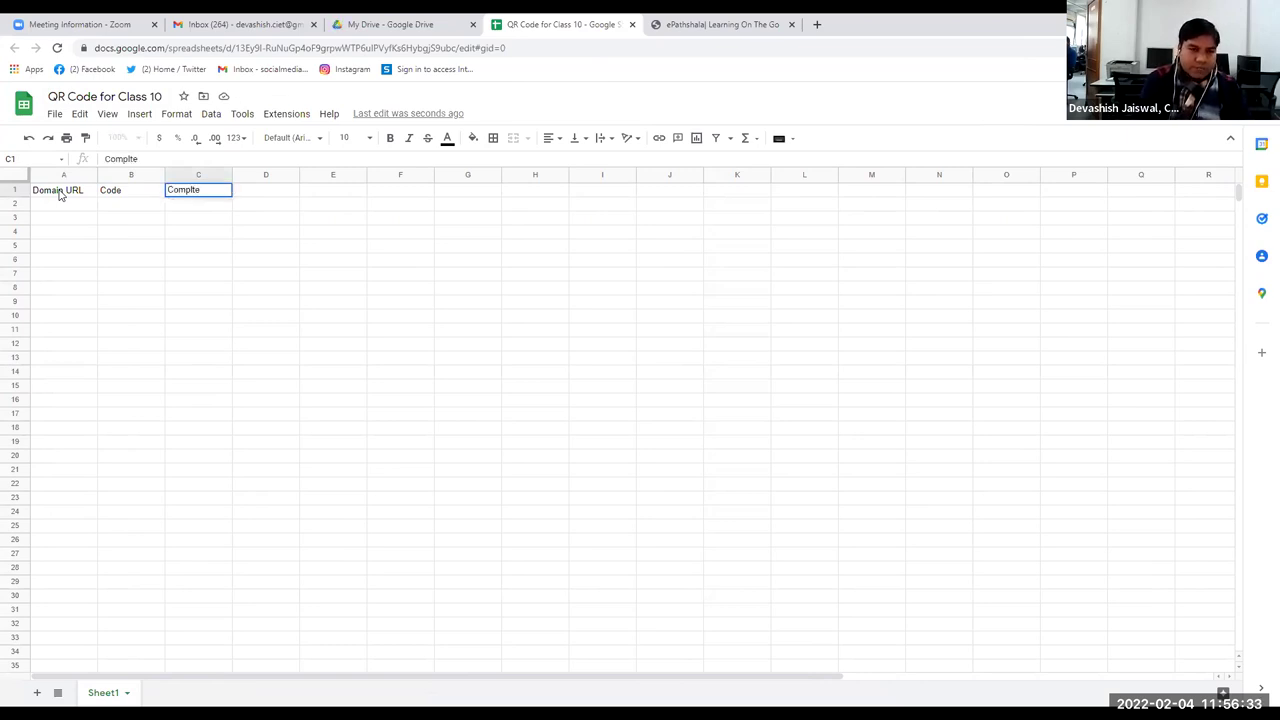
{"action": "key", "text": "BackSpace"}
{"action": "key", "text": "BackSpace"}
{"action": "type", "text": "ete "}
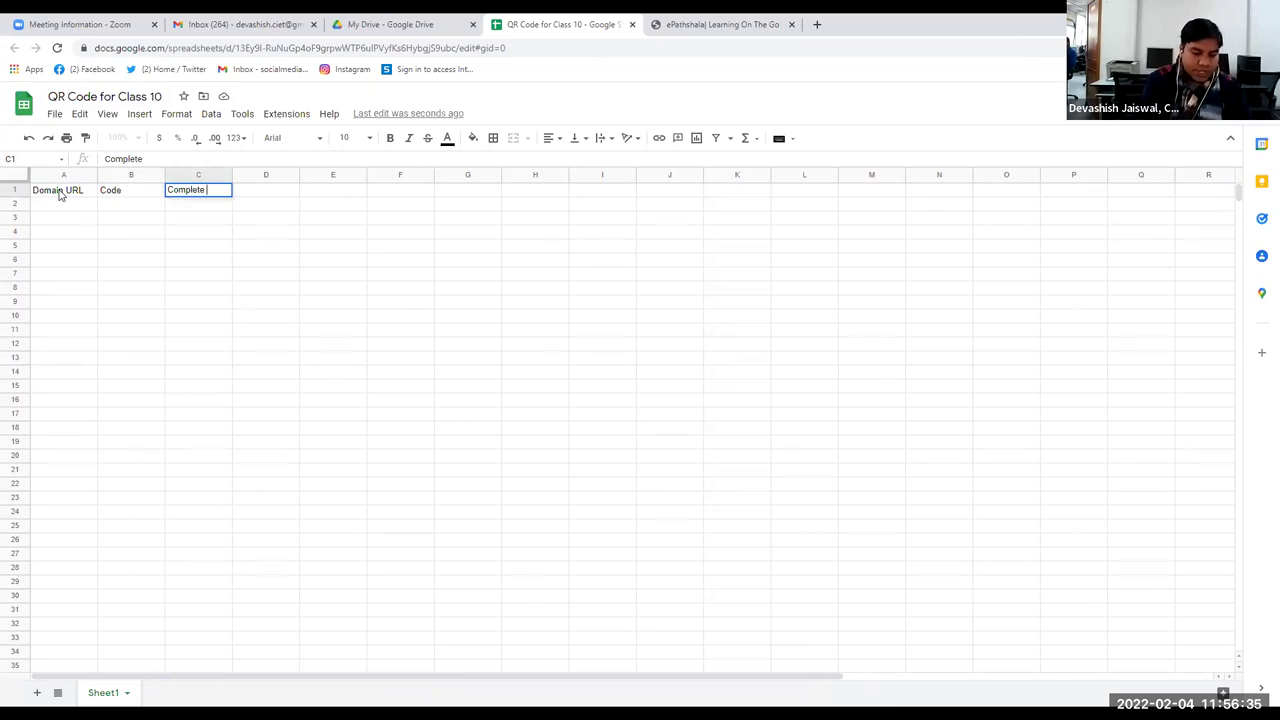
{"action": "type", "text": "URL"}
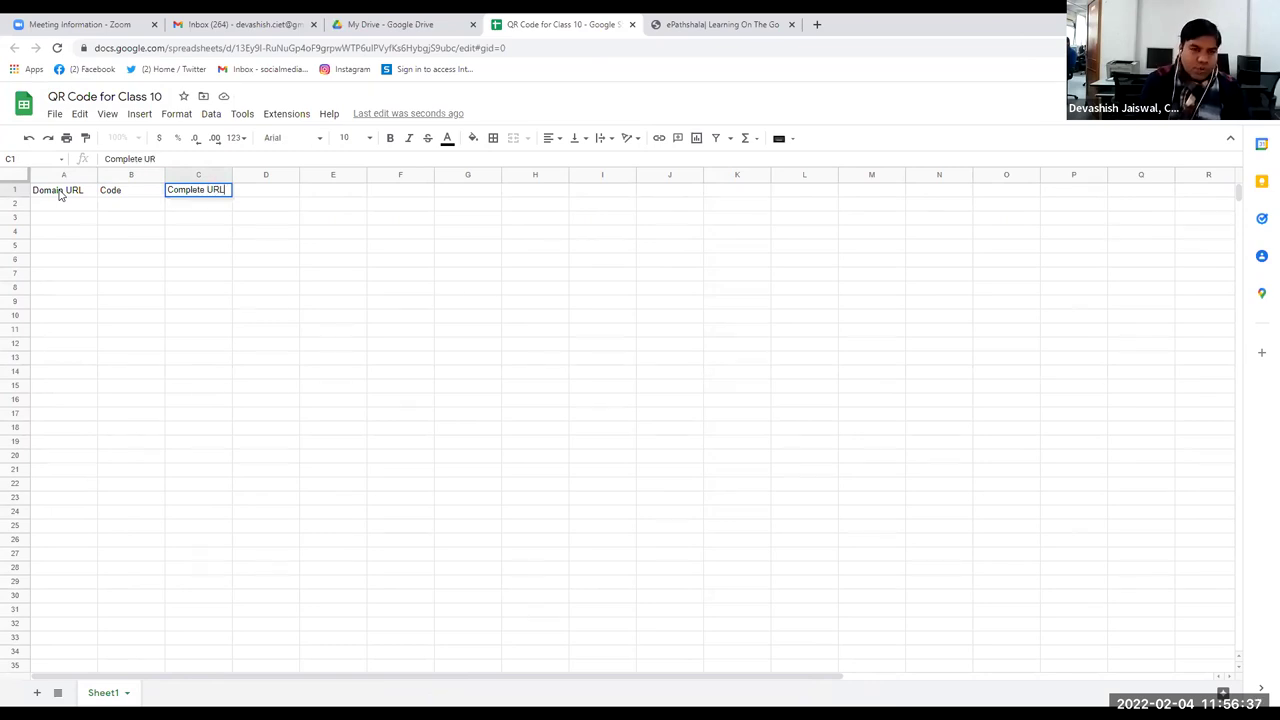
{"action": "key", "text": "Tab"}
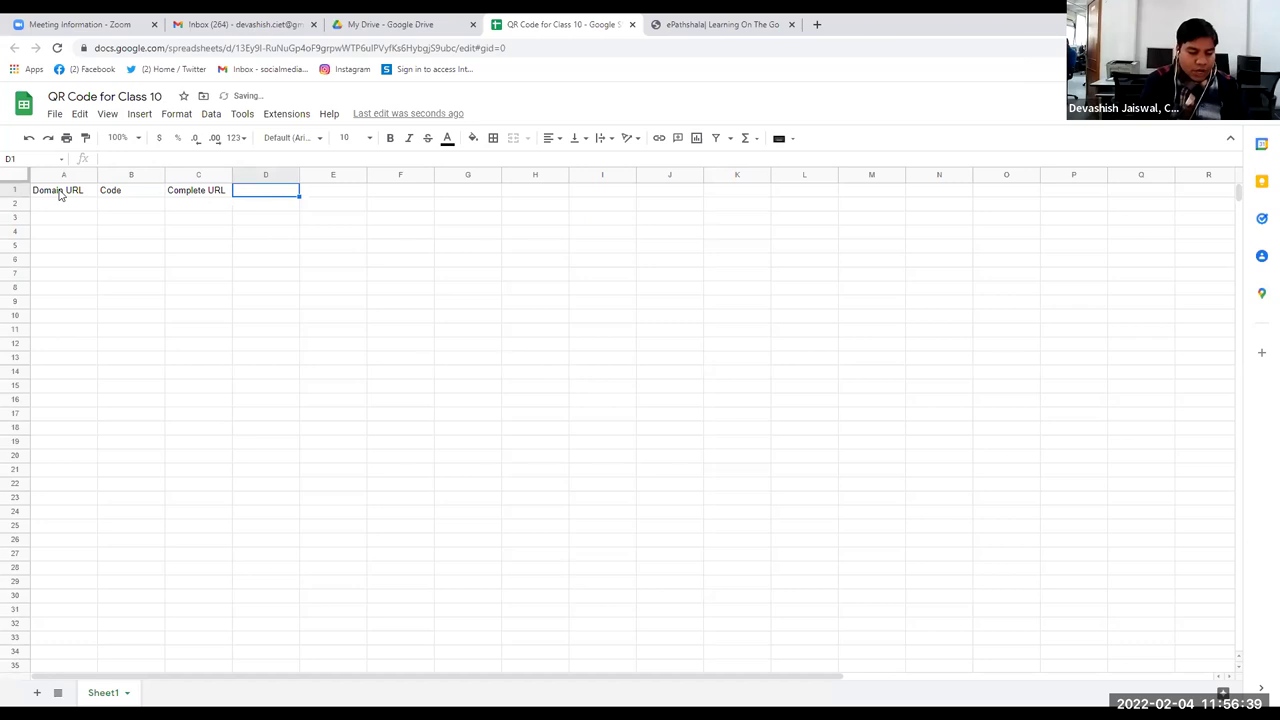
{"action": "type", "text": "QR"}
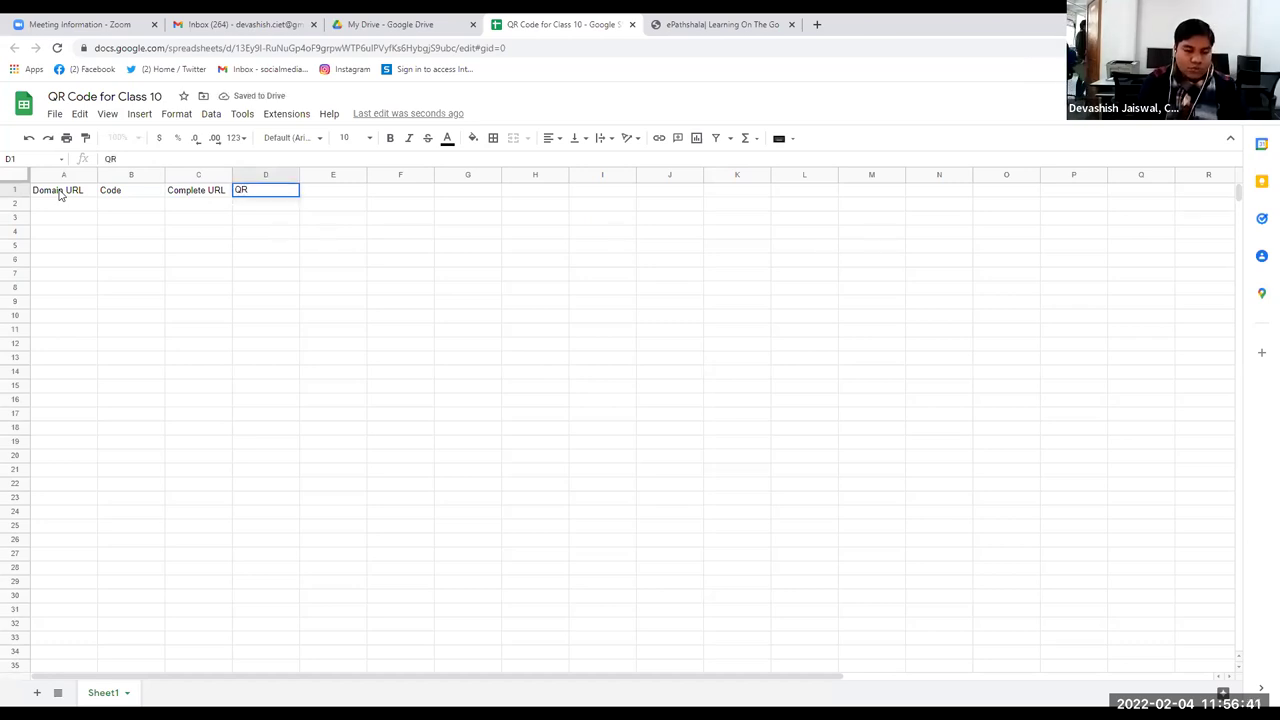
{"action": "type", "text": " Code"}
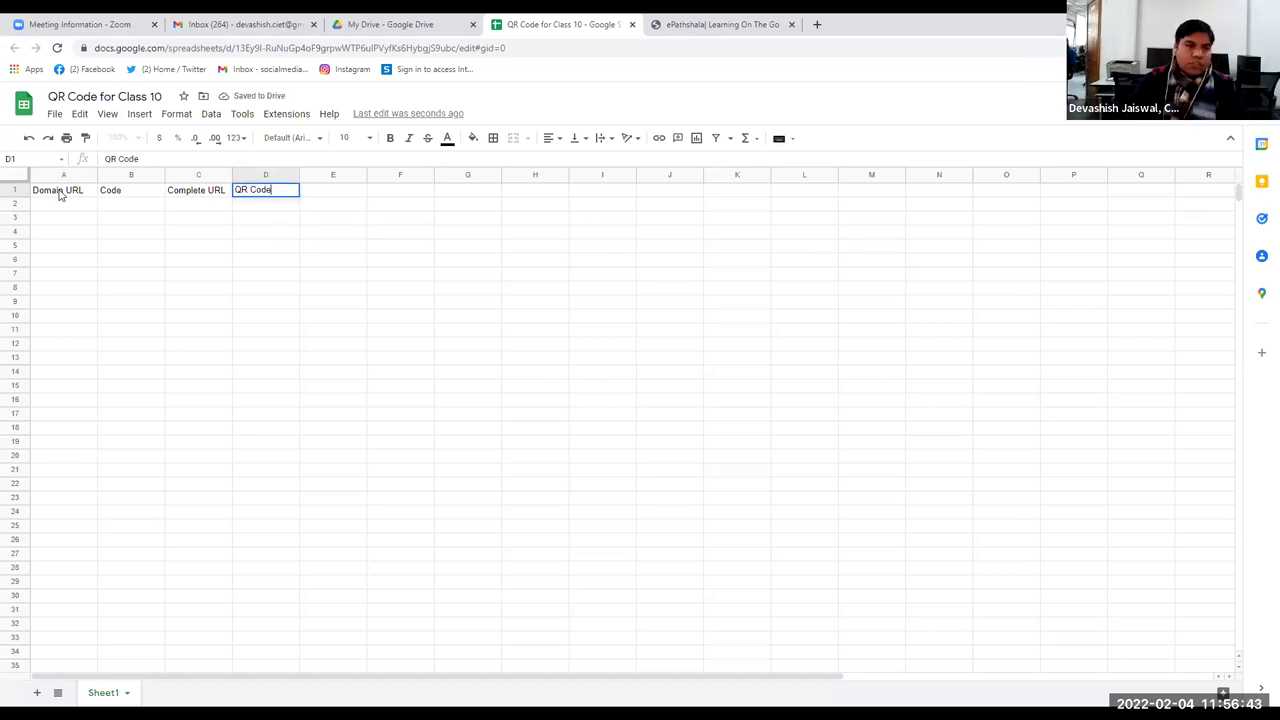
{"action": "key", "text": "Down"}
{"action": "key", "text": "Down"}
{"action": "key", "text": "Down"}
{"action": "key", "text": "Down"}
{"action": "key", "text": "Down"}
{"action": "key", "text": "Down"}
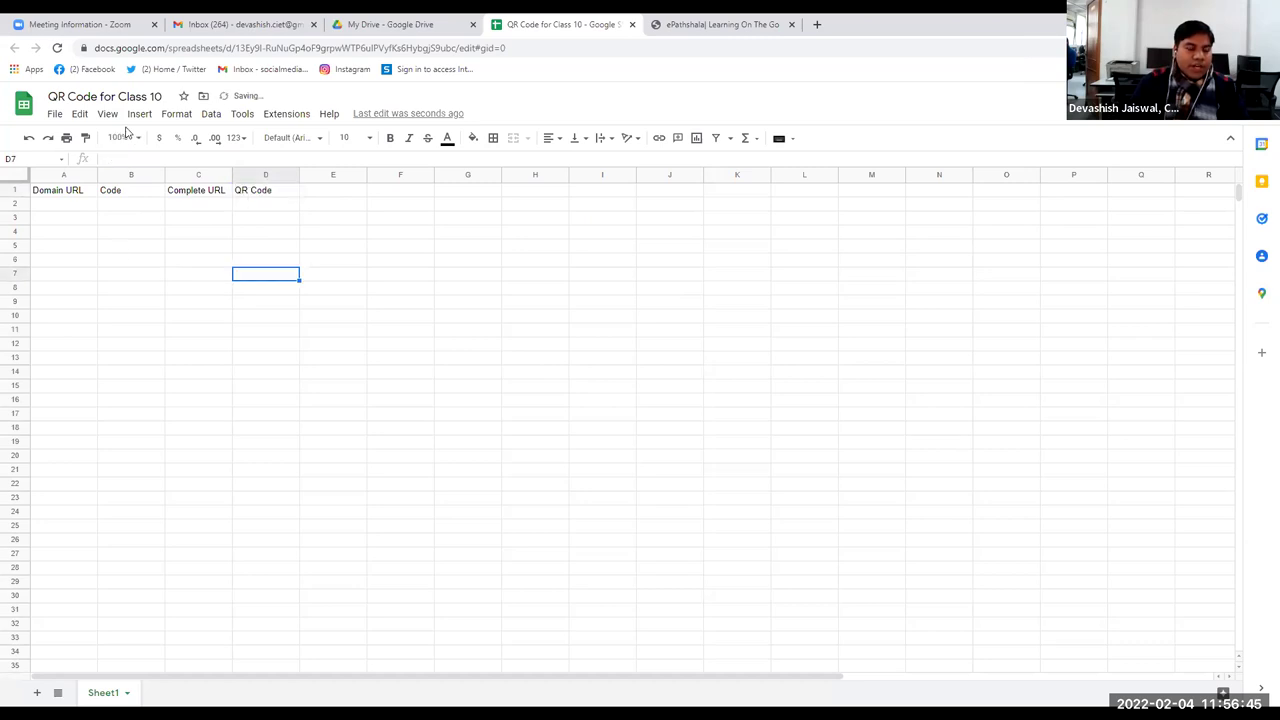
{"action": "left_click", "coordinate": [56, 205]}
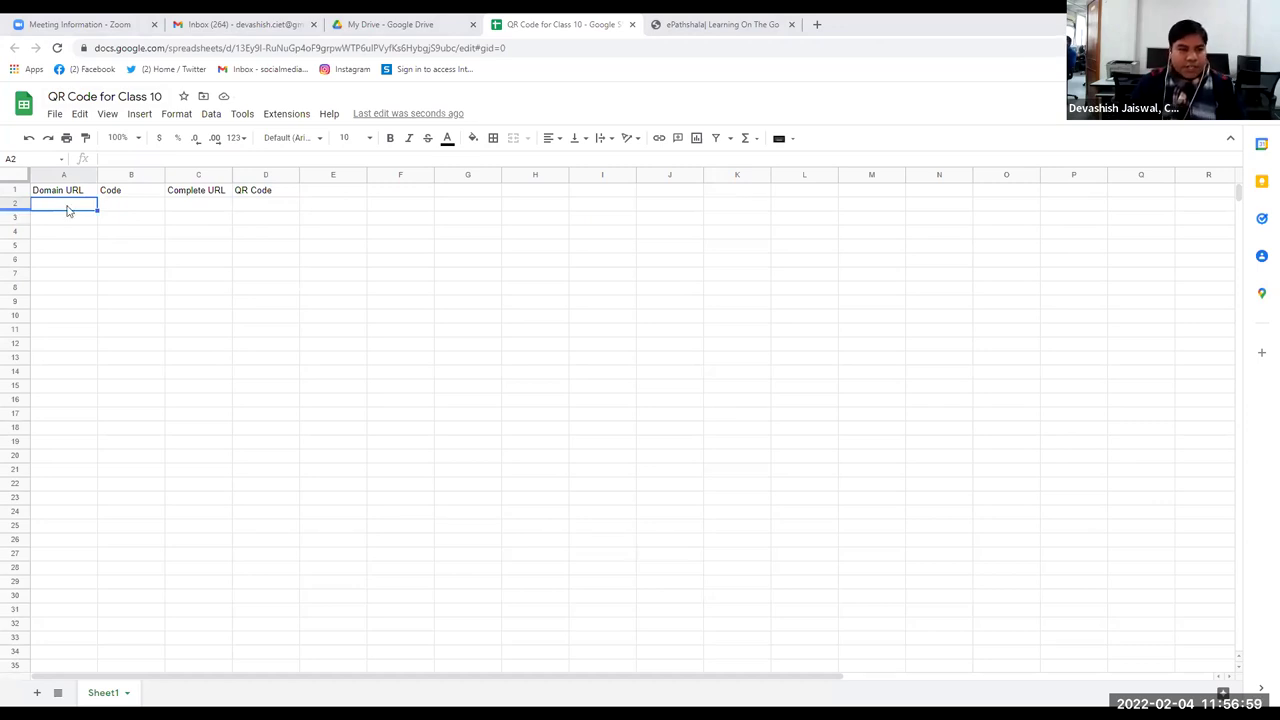
{"action": "type", "text": "https://epathshala.nic.in/QR/?id="}
{"action": "double_click", "coordinate": [97, 174]}
- Enter the code 1064CH01 in cell B2 under the Code heading, with the letters in capitals
{"action": "left_click", "coordinate": [207, 207]}
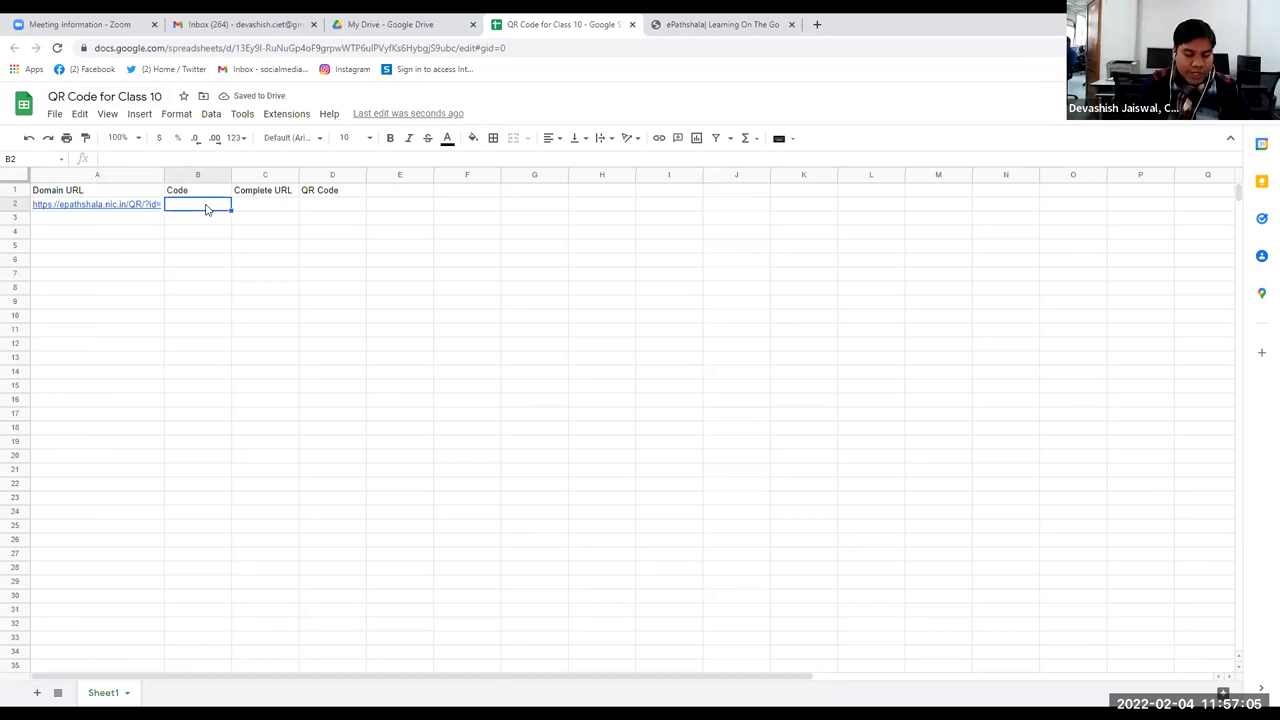
{"action": "type", "text": "1064"}
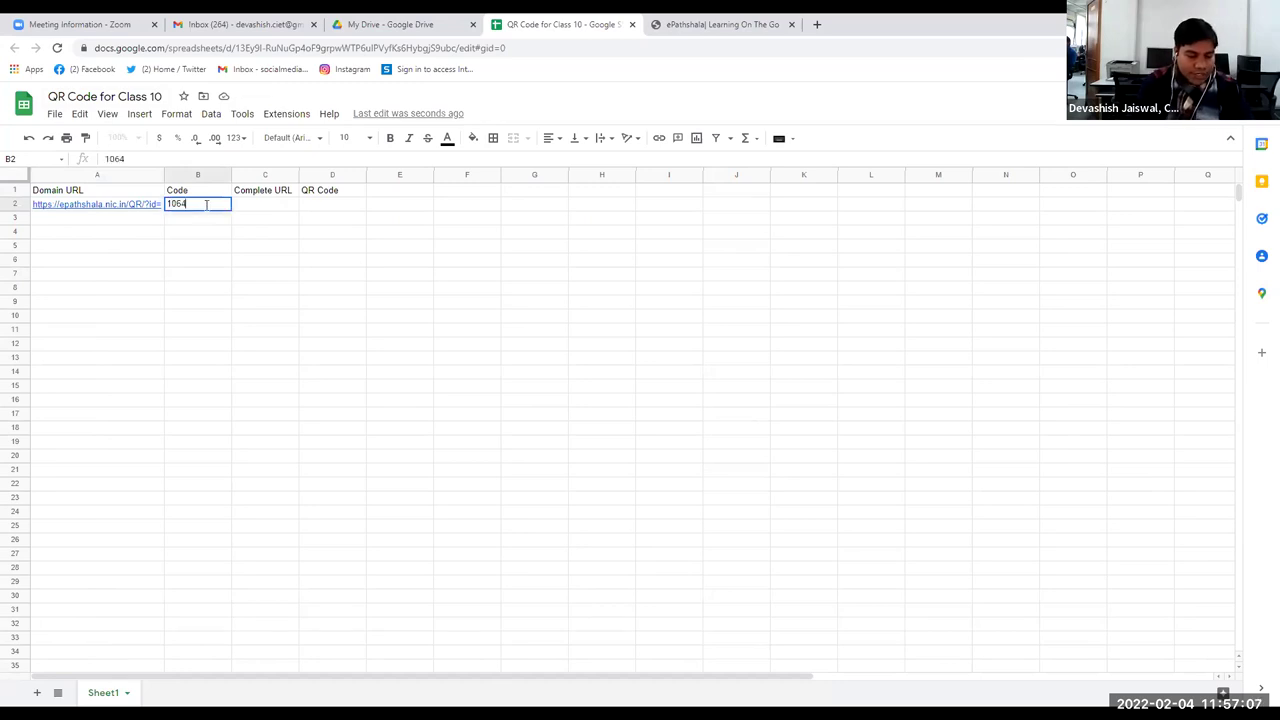
{"action": "type", "text": "ch01"}
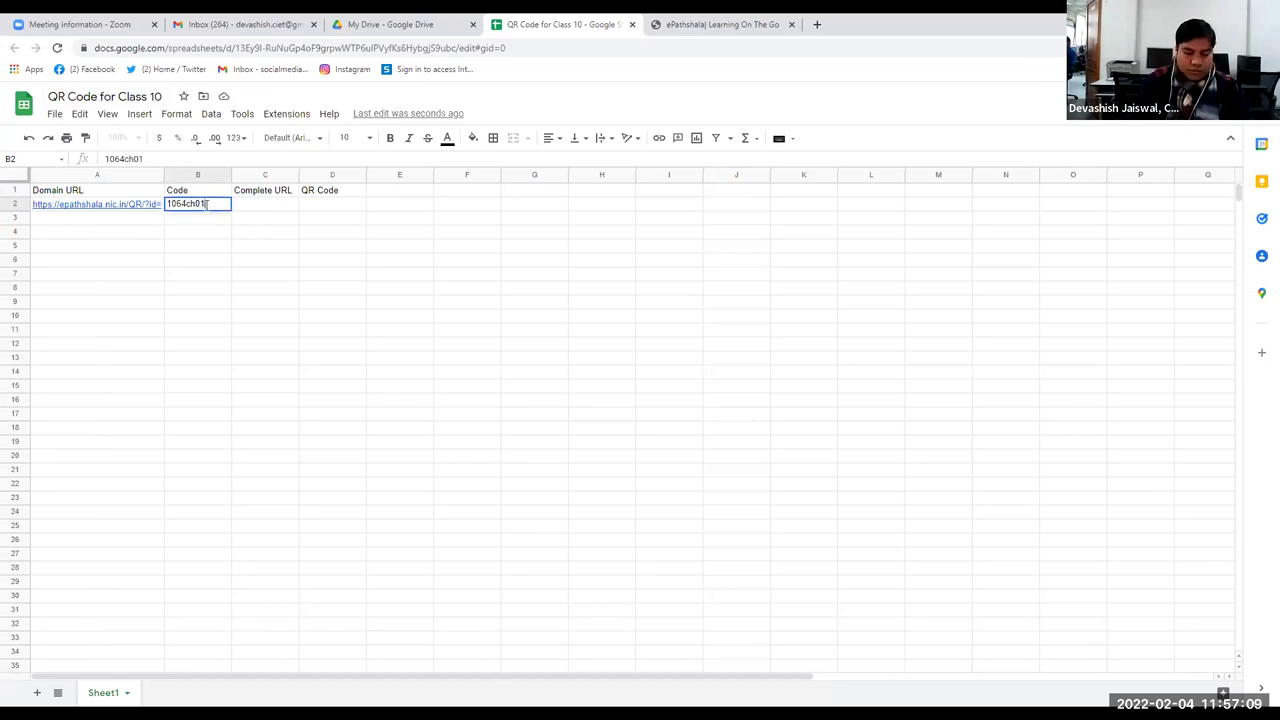
{"action": "key", "text": "BackSpace"}
{"action": "key", "text": "BackSpace"}
{"action": "key", "text": "BackSpace"}
{"action": "key", "text": "BackSpace"}
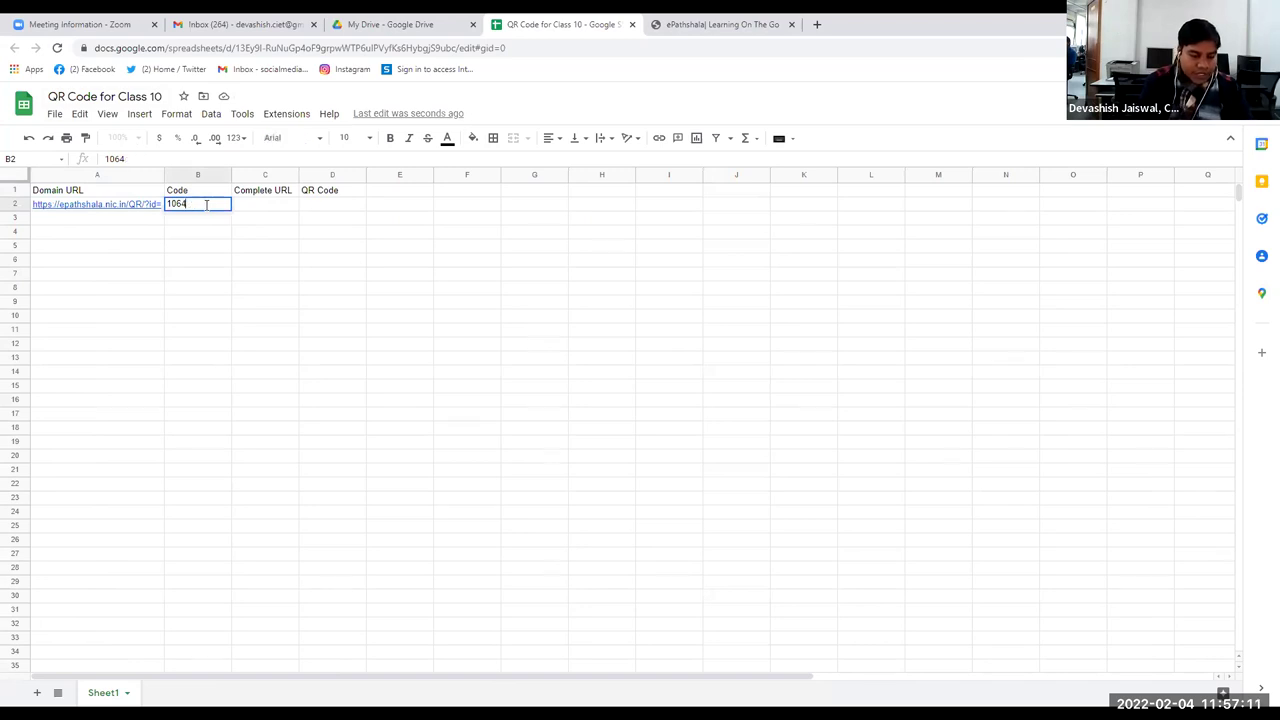
{"action": "type", "text": "CH0"}
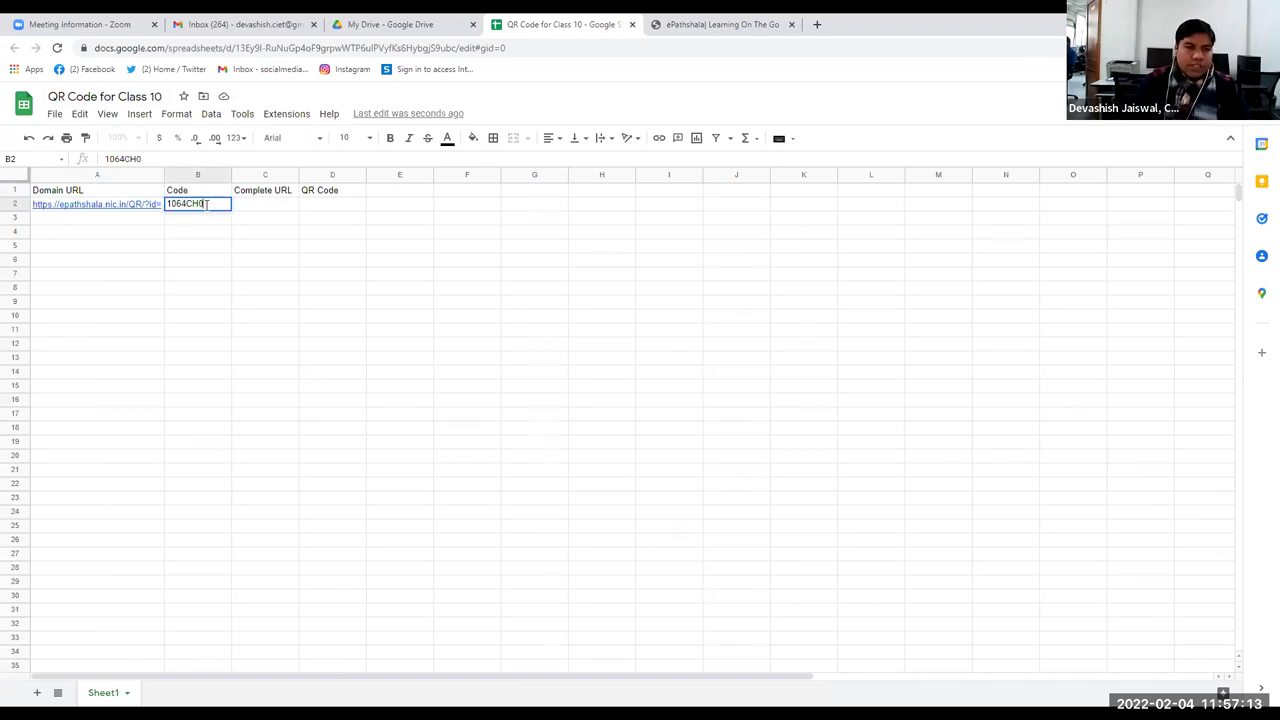
{"action": "type", "text": "1"}
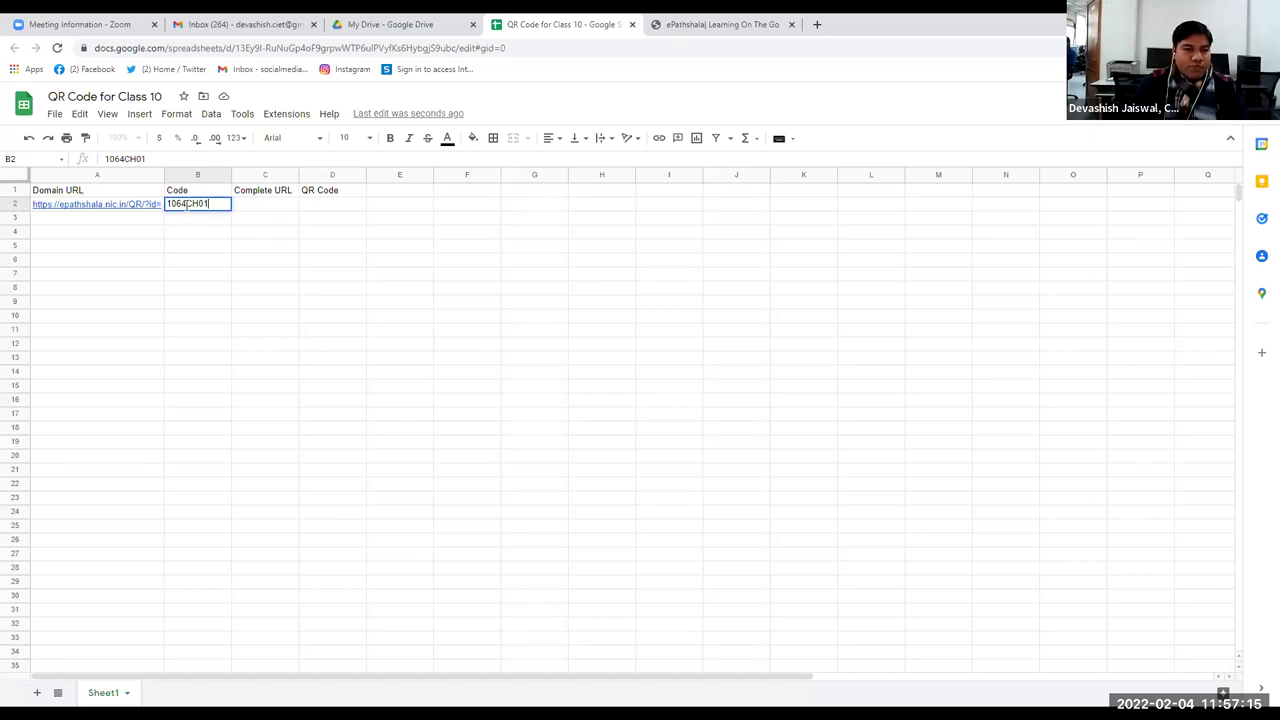
- Replace the leading 1064 of the code in cell B2 with 101 so that it reads 101CH01
{"action": "left_click_drag", "start_coordinate": [183, 203], "coordinate": [166, 203]}
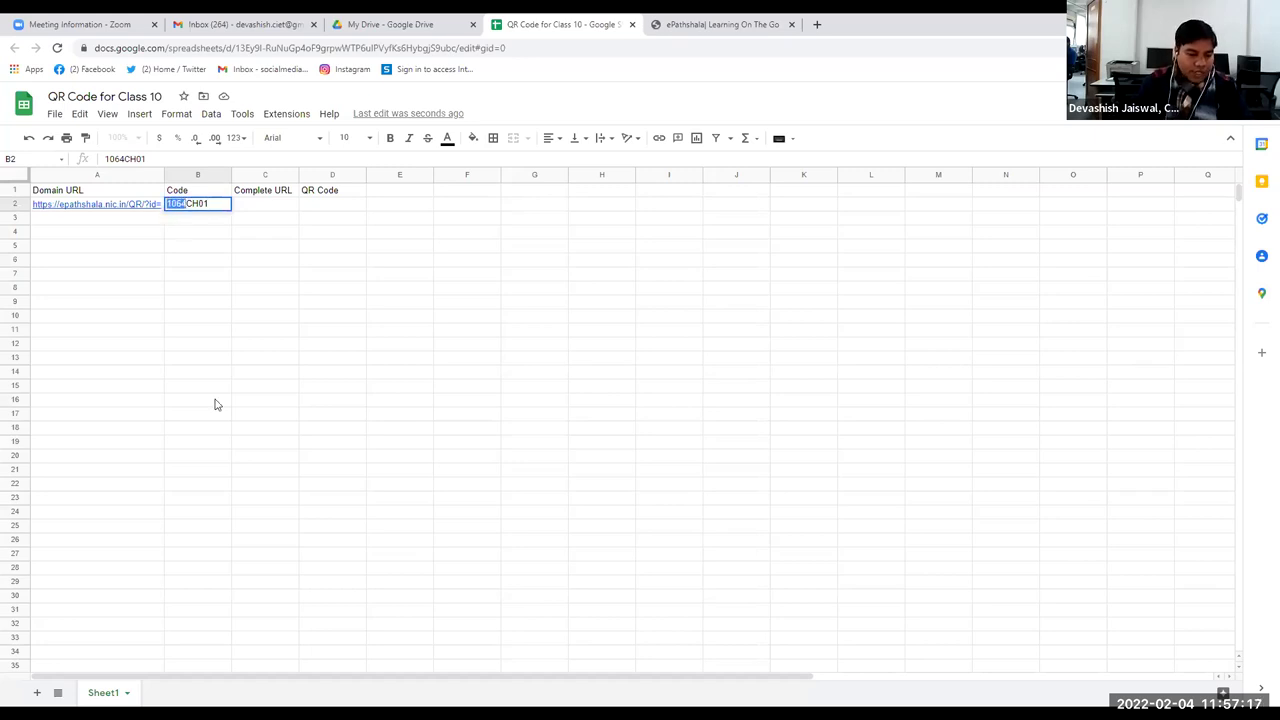
{"action": "type", "text": "123"}
{"action": "key", "text": "BackSpace"}
{"action": "key", "text": "BackSpace"}
{"action": "type", "text": "01"}
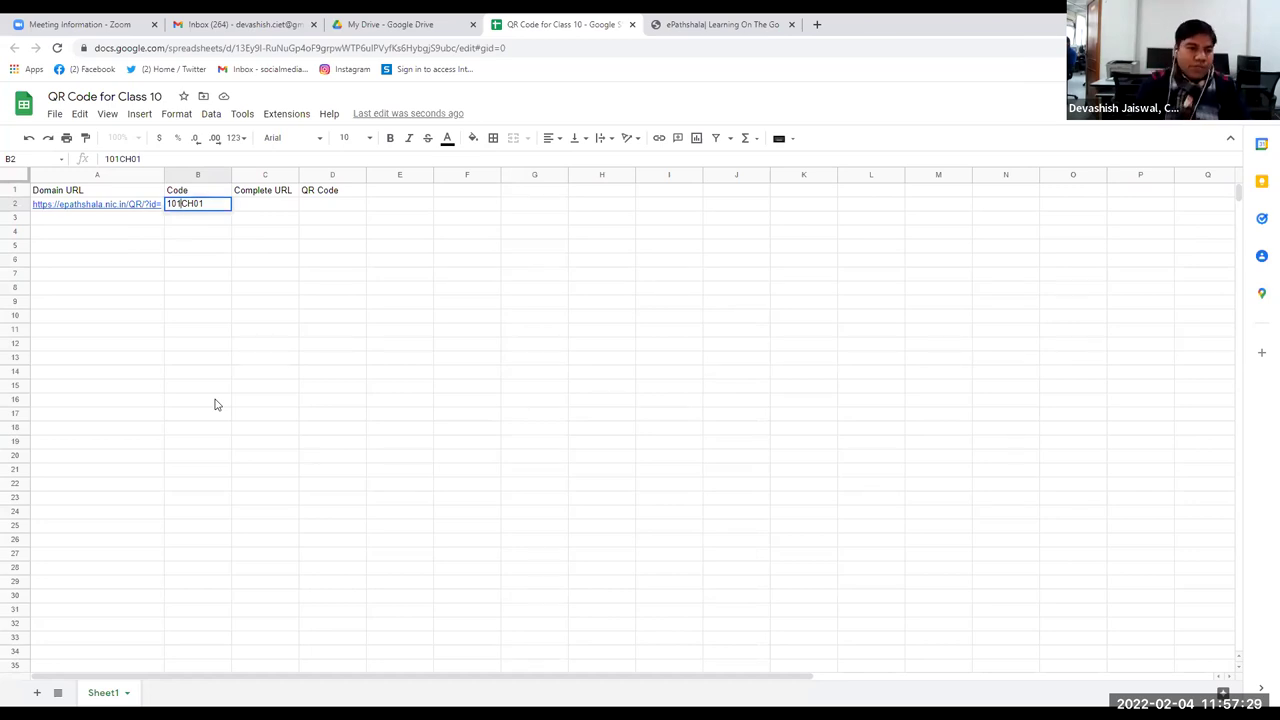
{"action": "left_click", "coordinate": [235, 362]}
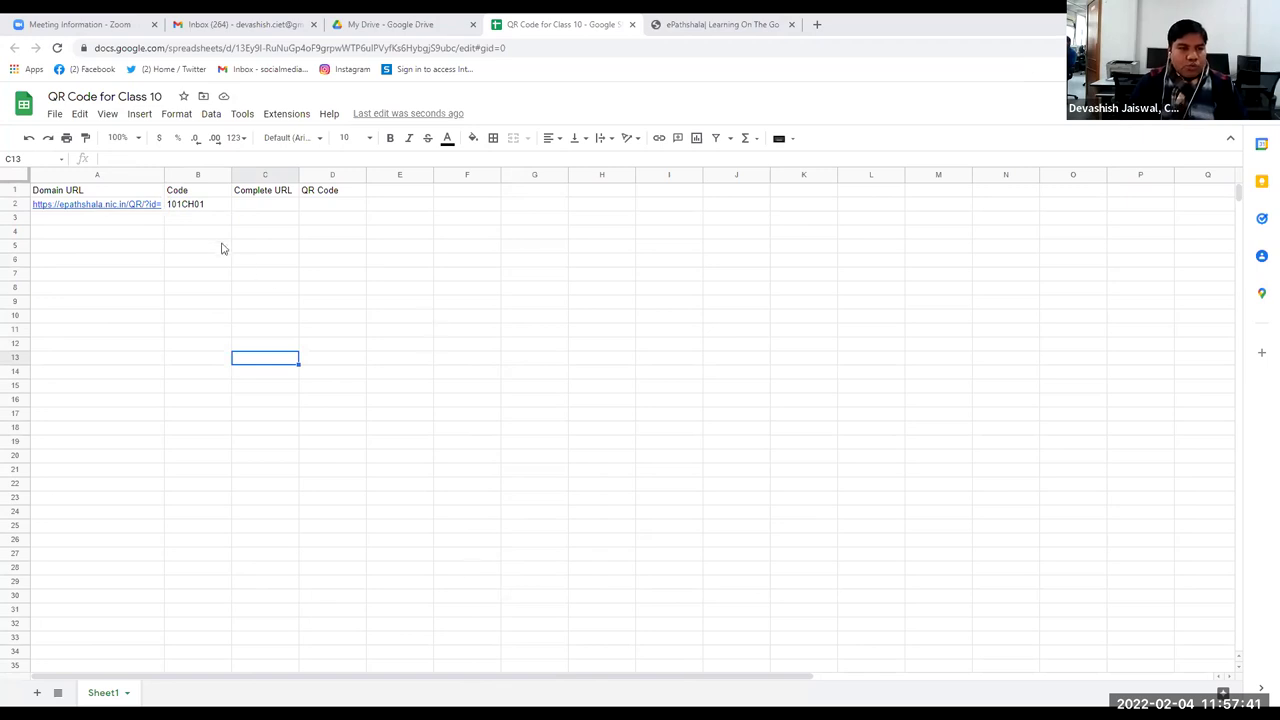
- Combine the domain URL and code in cell C2 with =CONCAT(A2,B2) and fit column C's width to its content
{"action": "left_click", "coordinate": [145, 179]}
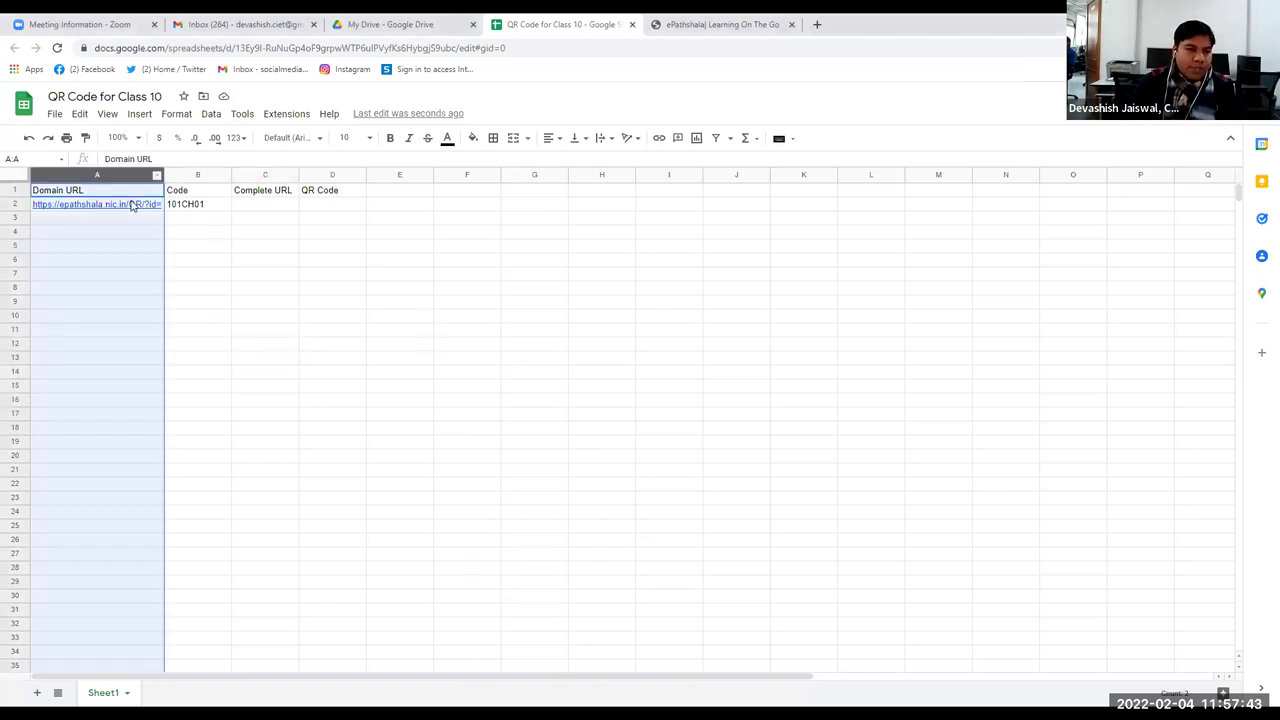
{"action": "left_click", "coordinate": [133, 204]}
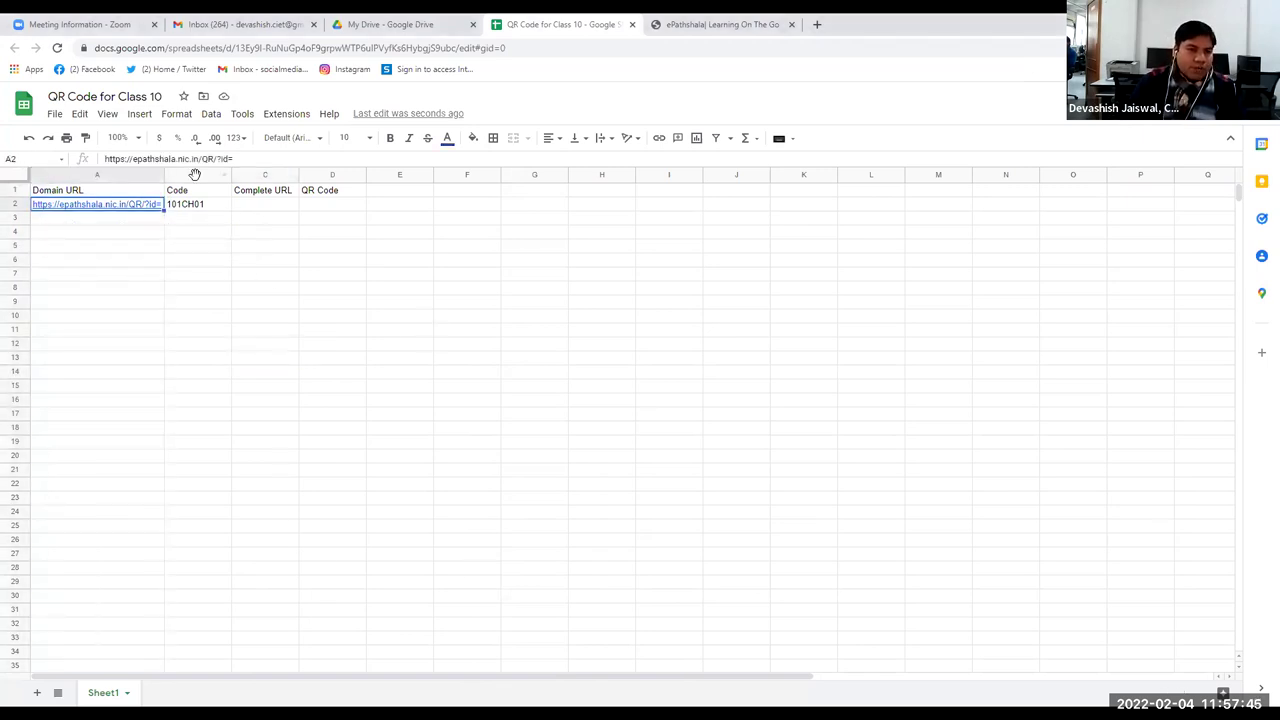
{"action": "left_click", "coordinate": [198, 175]}
{"action": "left_click", "coordinate": [200, 206]}
{"action": "left_click", "coordinate": [254, 208]}
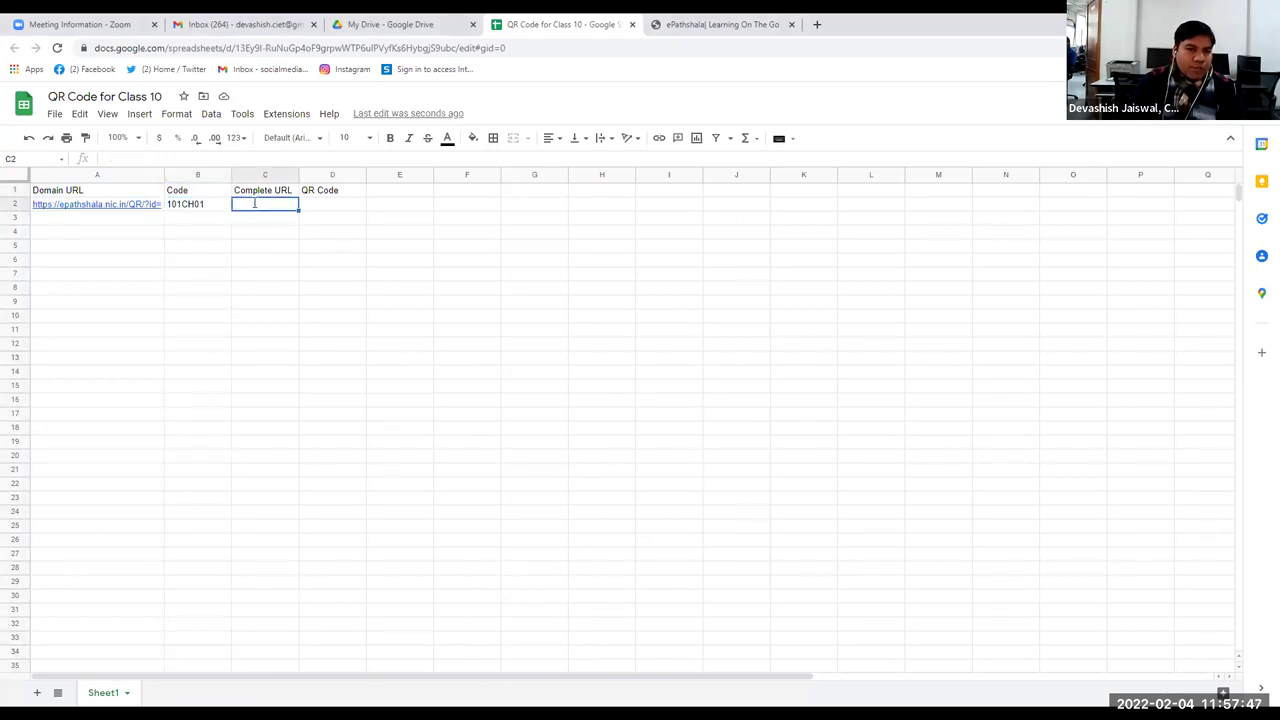
{"action": "type", "text": "=CONCAT(A2,B2)"}
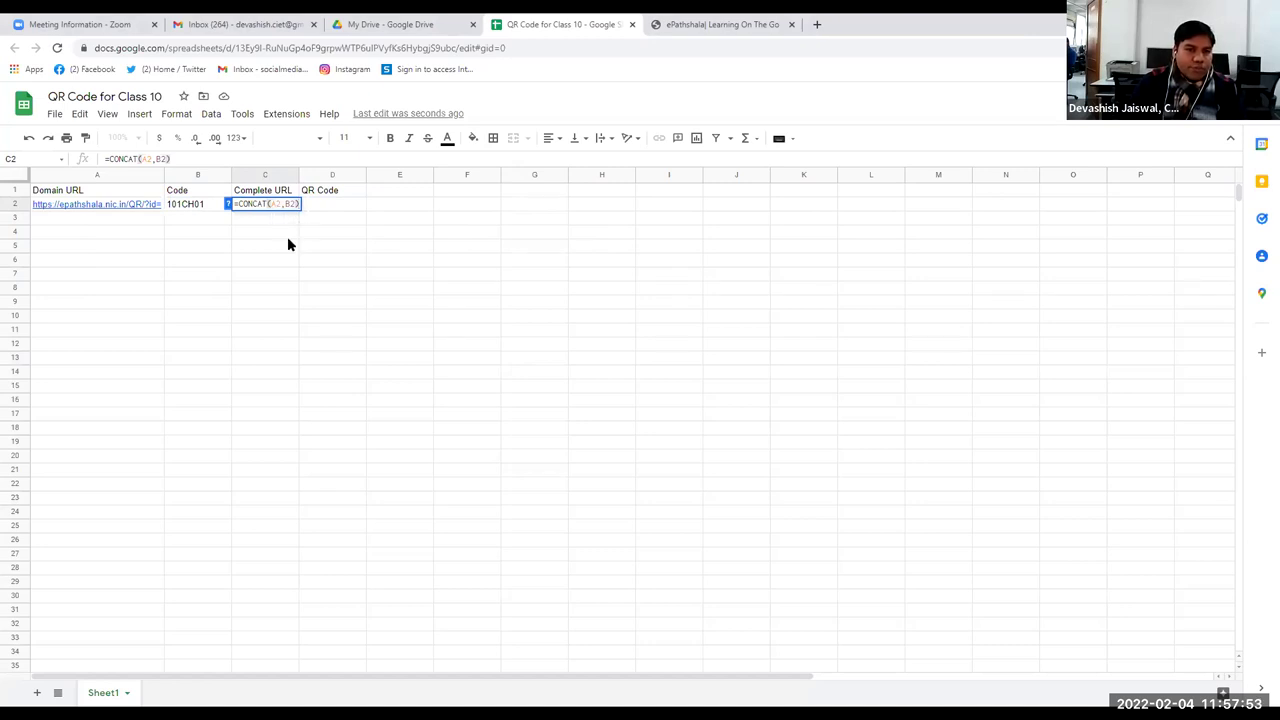
{"action": "key", "text": "Return"}
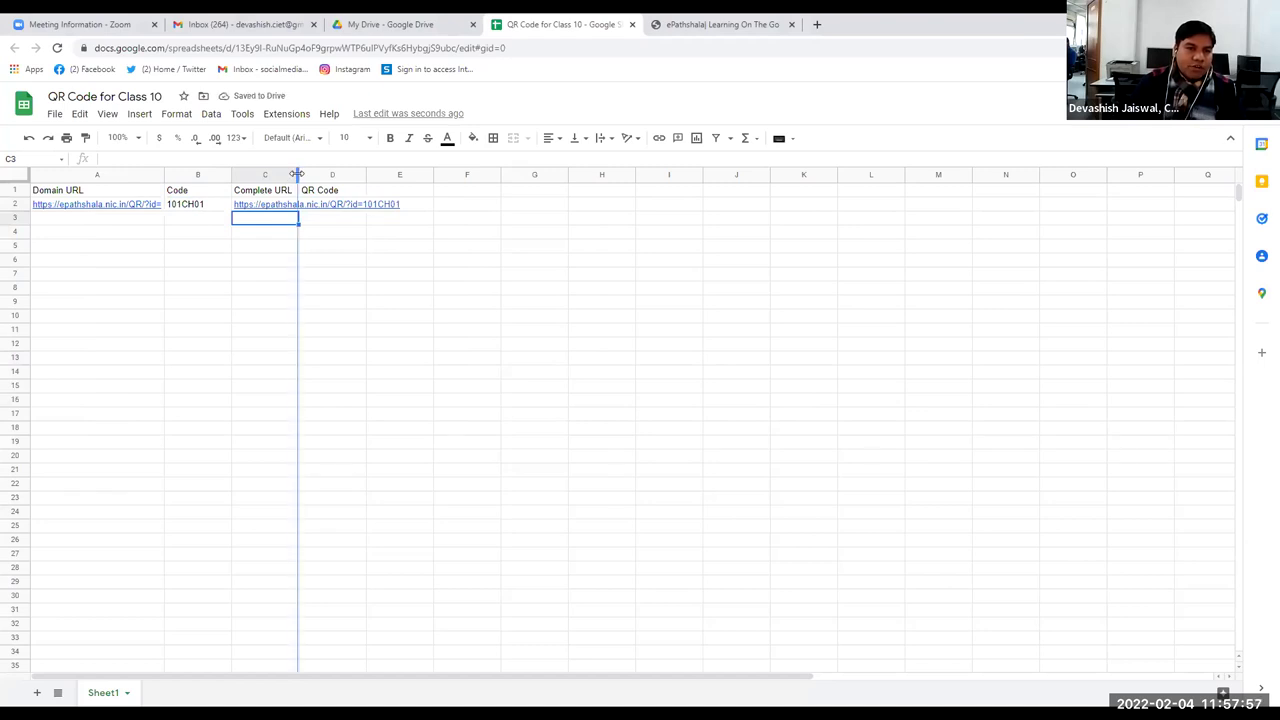
{"action": "double_click", "coordinate": [297, 174]}
{"action": "left_click", "coordinate": [292, 304]}
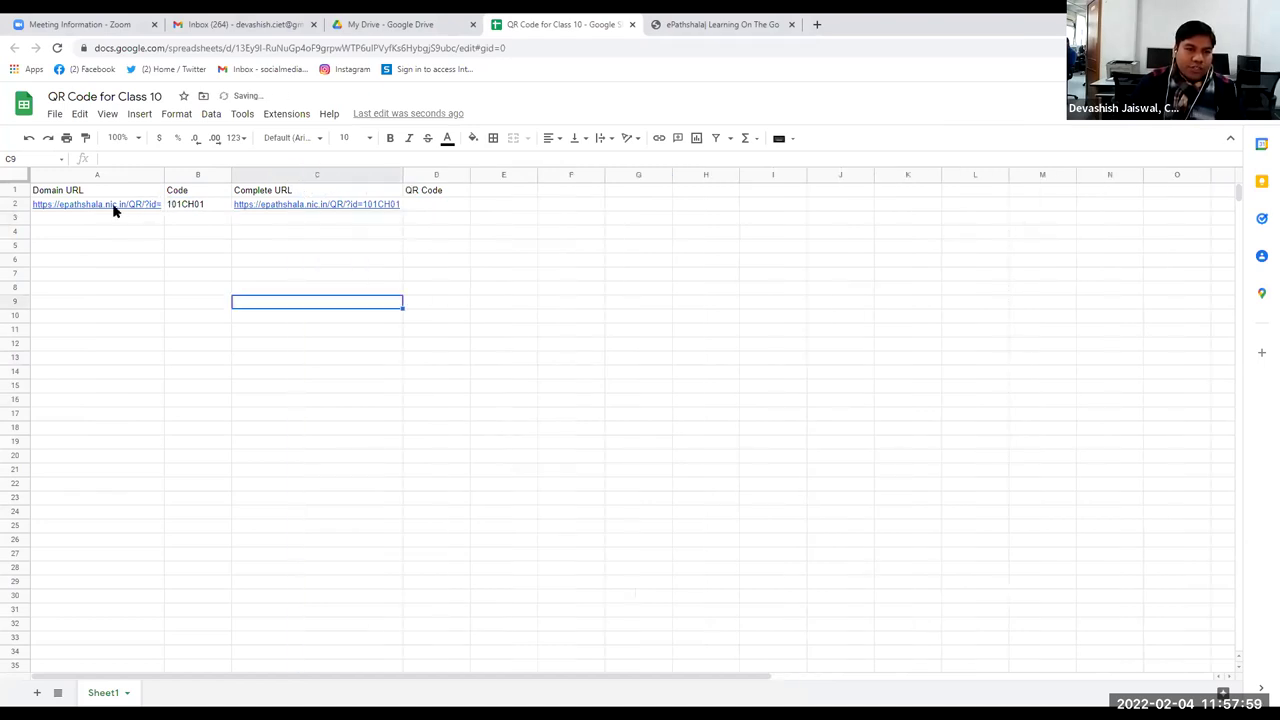
{"action": "left_click", "coordinate": [420, 204]}
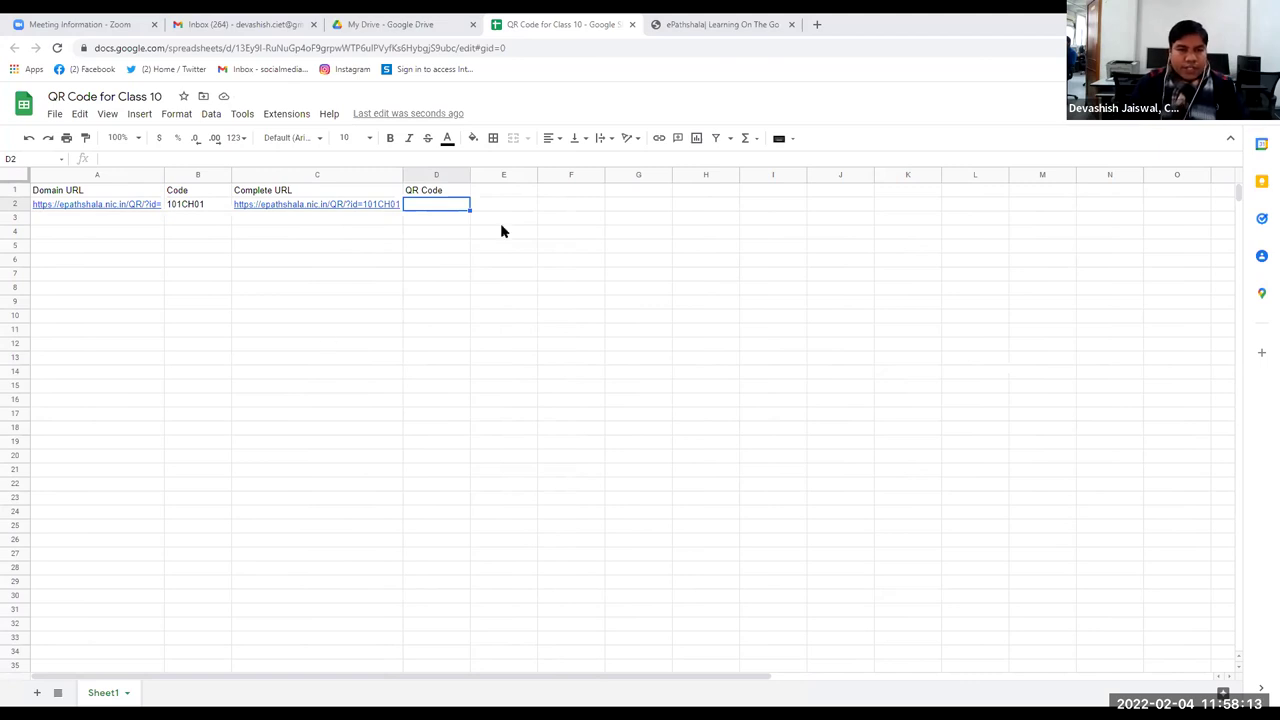
{"action": "double_click", "coordinate": [408, 210]}
{"action": "type", "text": "=image(\"http://qrickit.com/api/qr.php?addtext=\"&B2&\"&qrsize=300&t=p&e=m&d=\"&C2)"}
{"action": "key", "text": "BackSpace"}
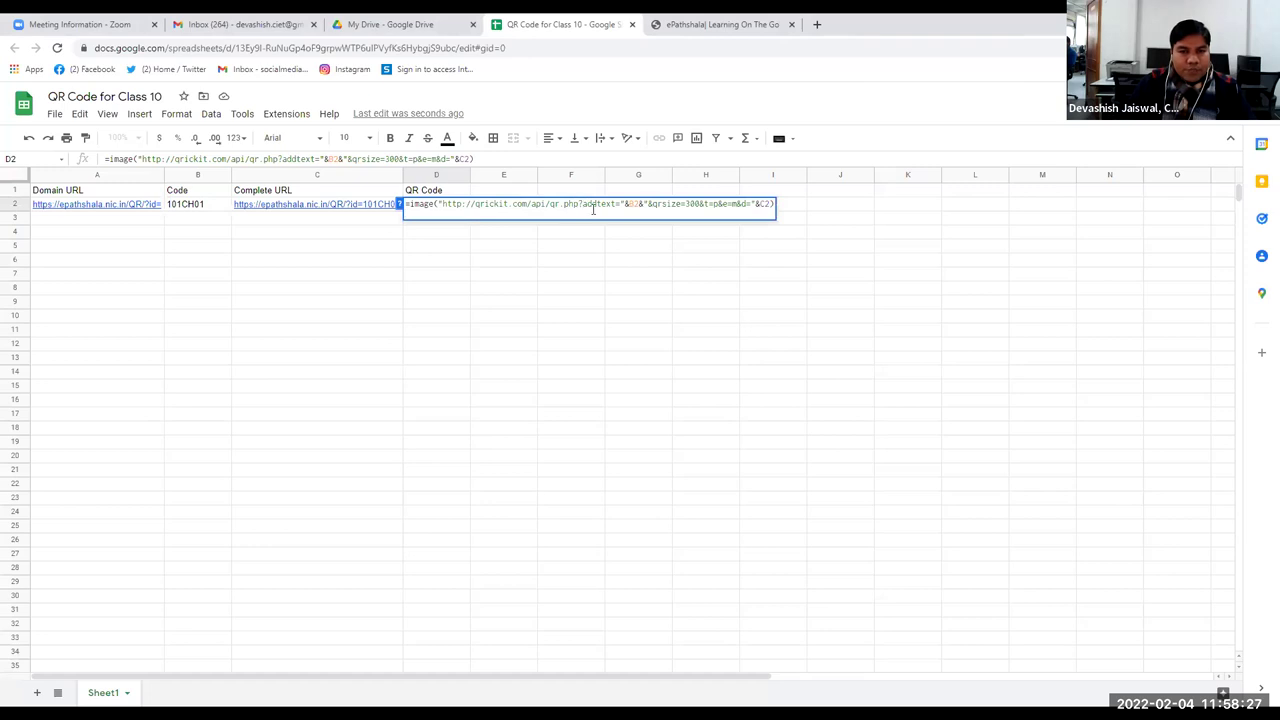
{"action": "left_click", "coordinate": [686, 205]}
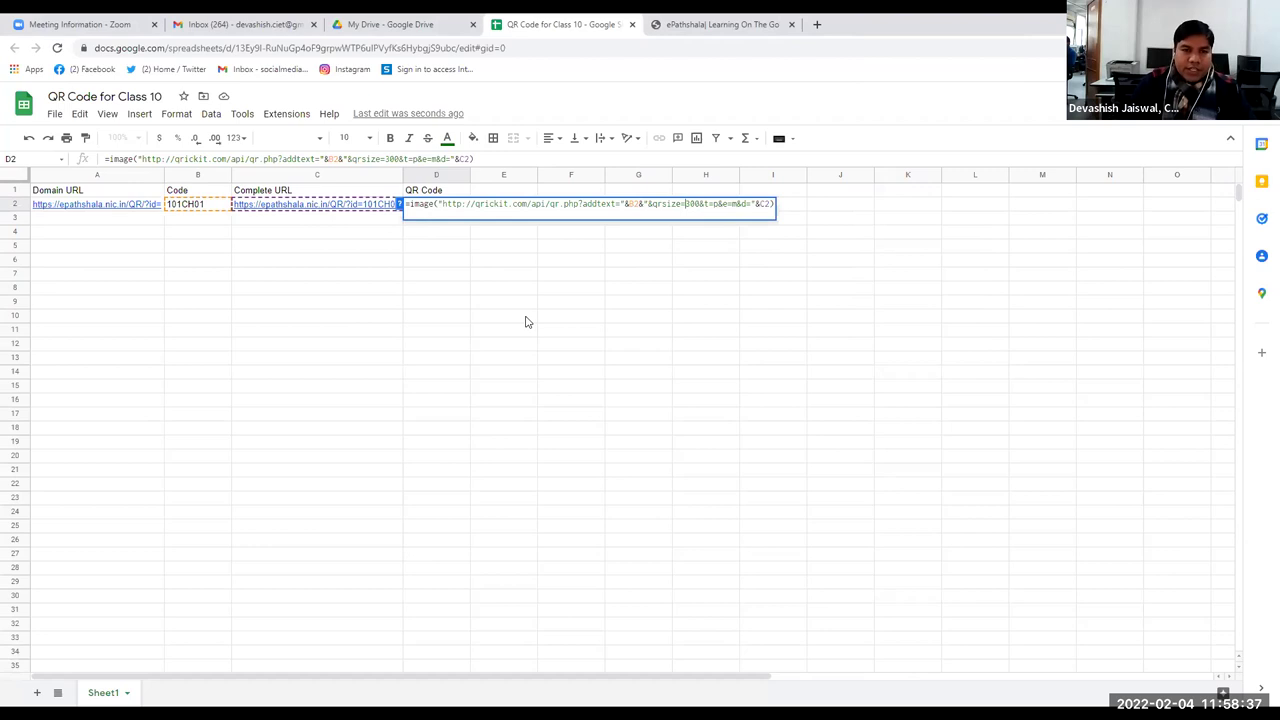
{"action": "key", "text": "Return"}
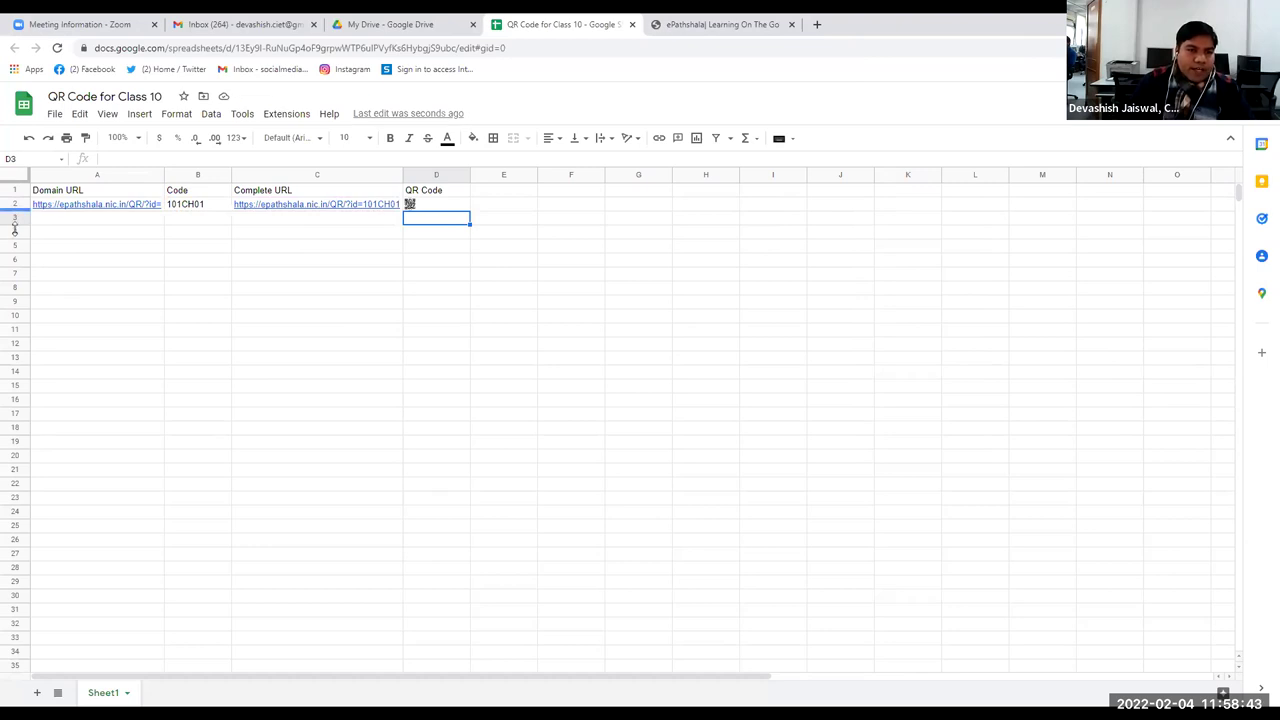
- Enlarge the QR code in cell D2 by making row 2 much taller and column D about twice as wide
{"action": "left_click_drag", "start_coordinate": [14, 211], "coordinate": [19, 300]}
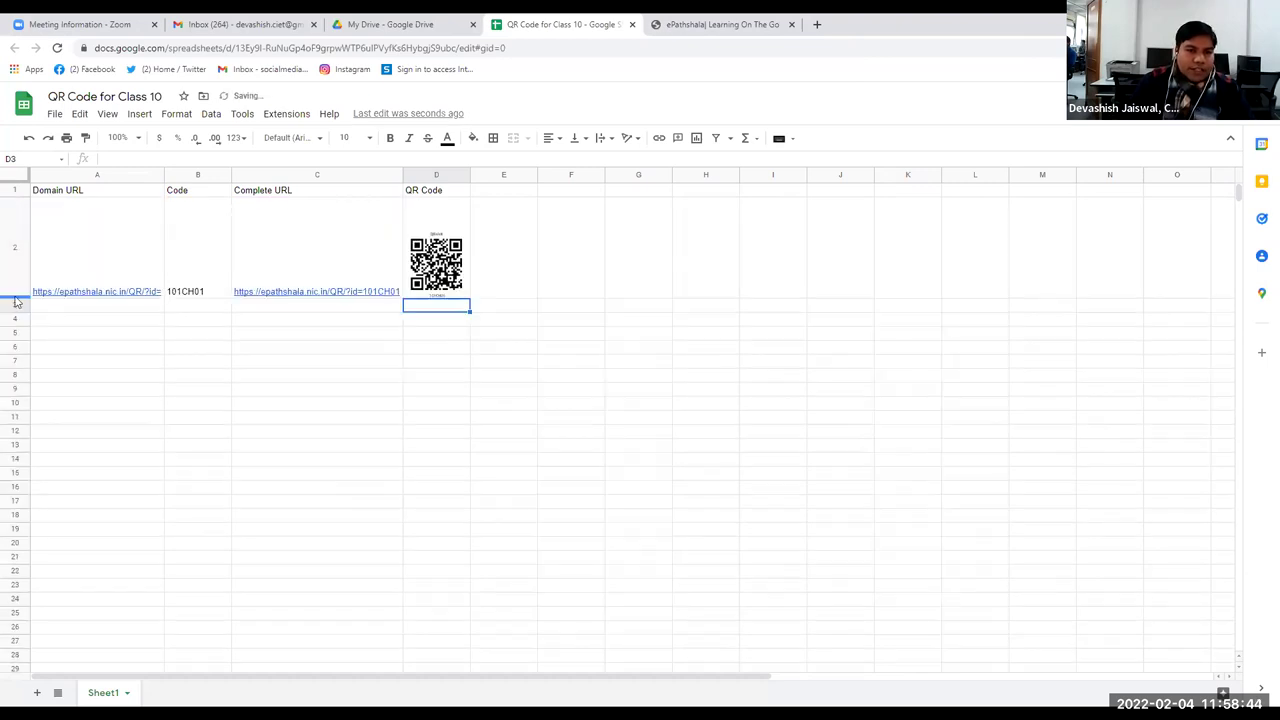
{"action": "left_click", "coordinate": [464, 380]}
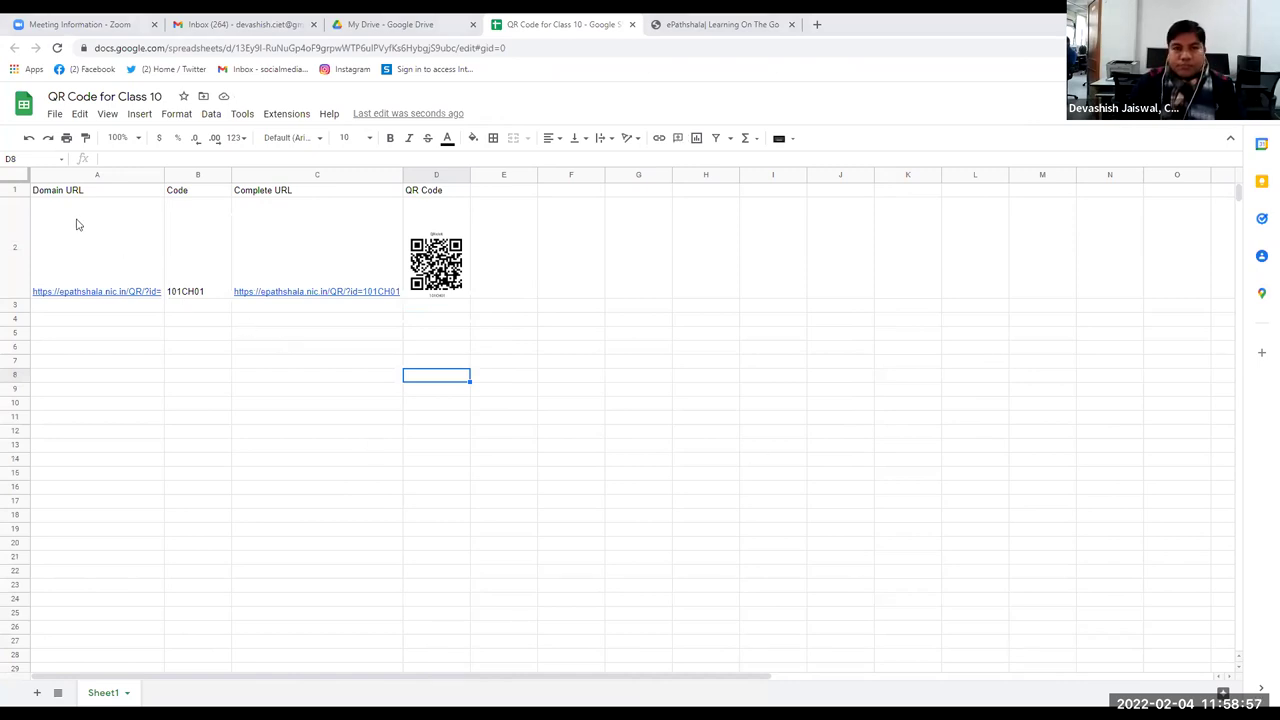
{"action": "mouse_move", "coordinate": [123, 245]}
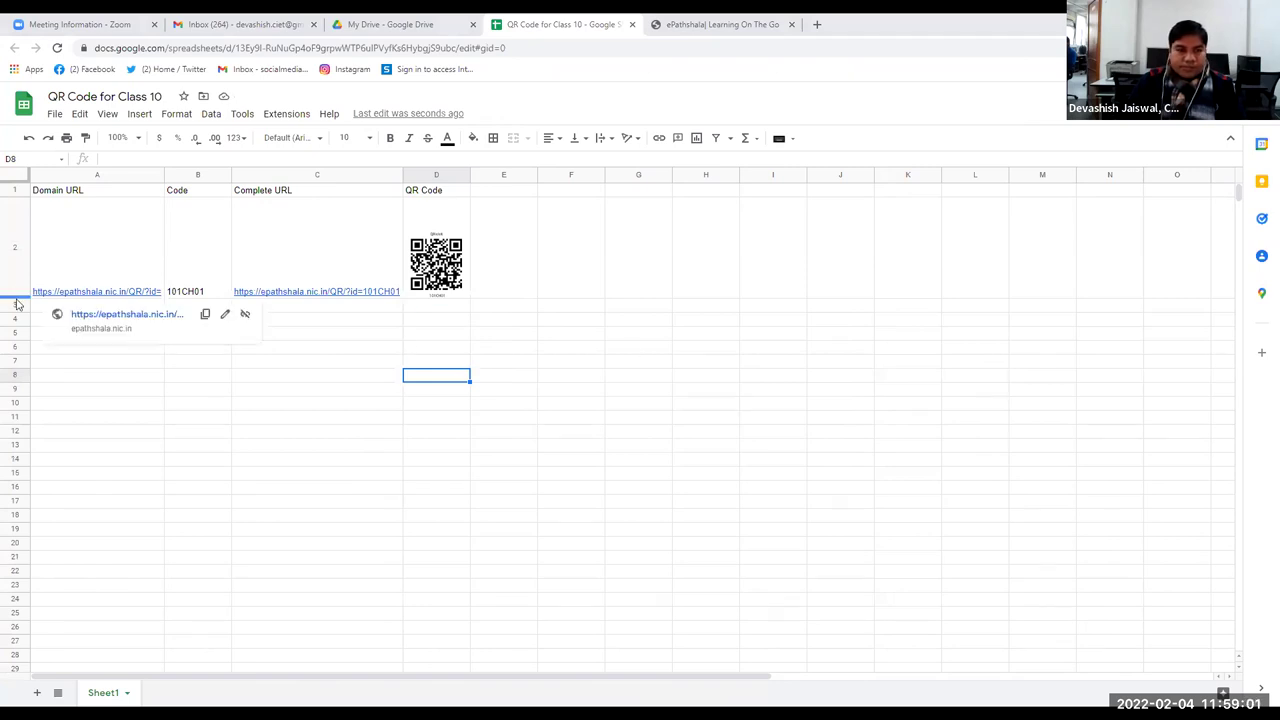
{"action": "left_click_drag", "start_coordinate": [16, 297], "coordinate": [16, 342]}
{"action": "left_click", "coordinate": [546, 478]}
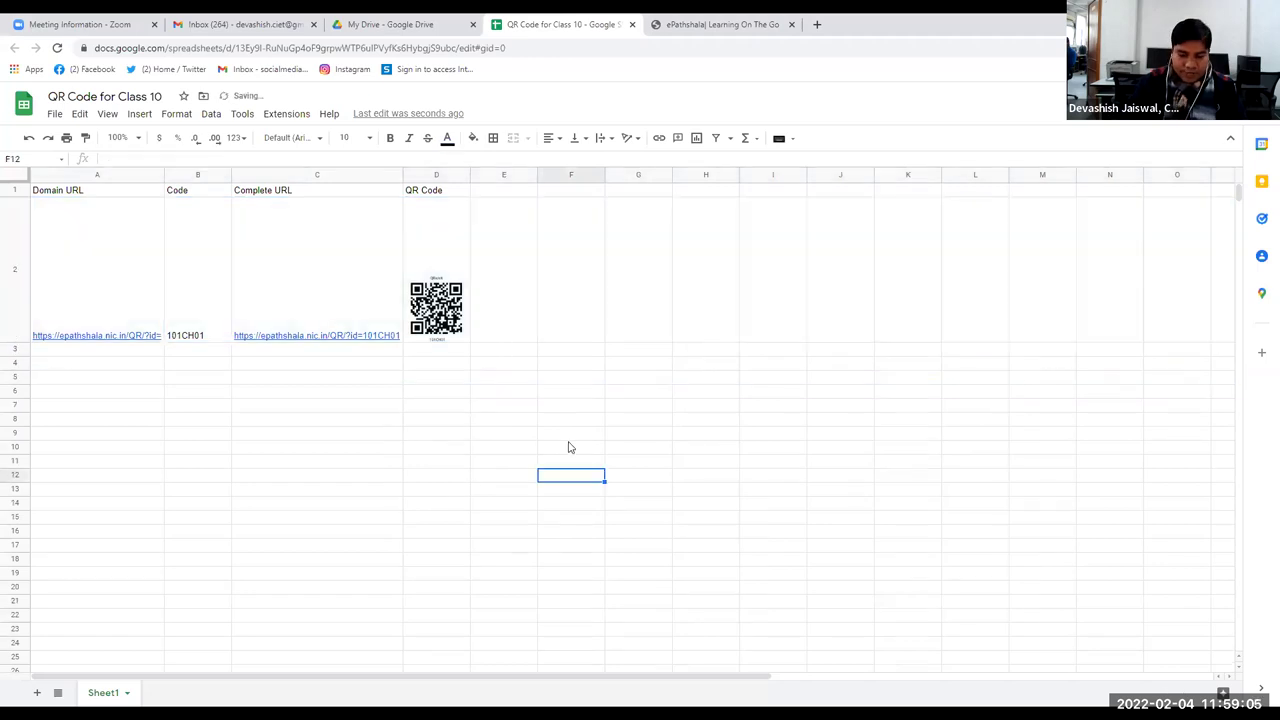
{"action": "key", "text": "ctrl+plus"}
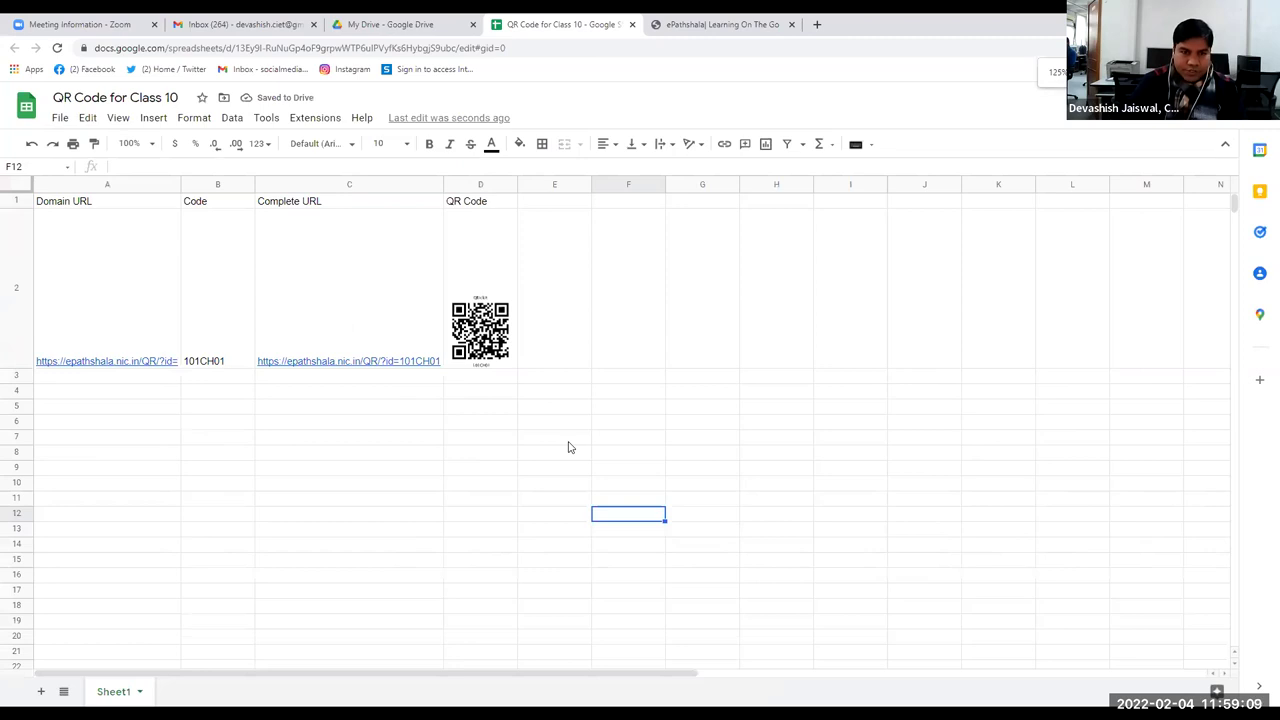
{"action": "key", "text": "ctrl+plus"}
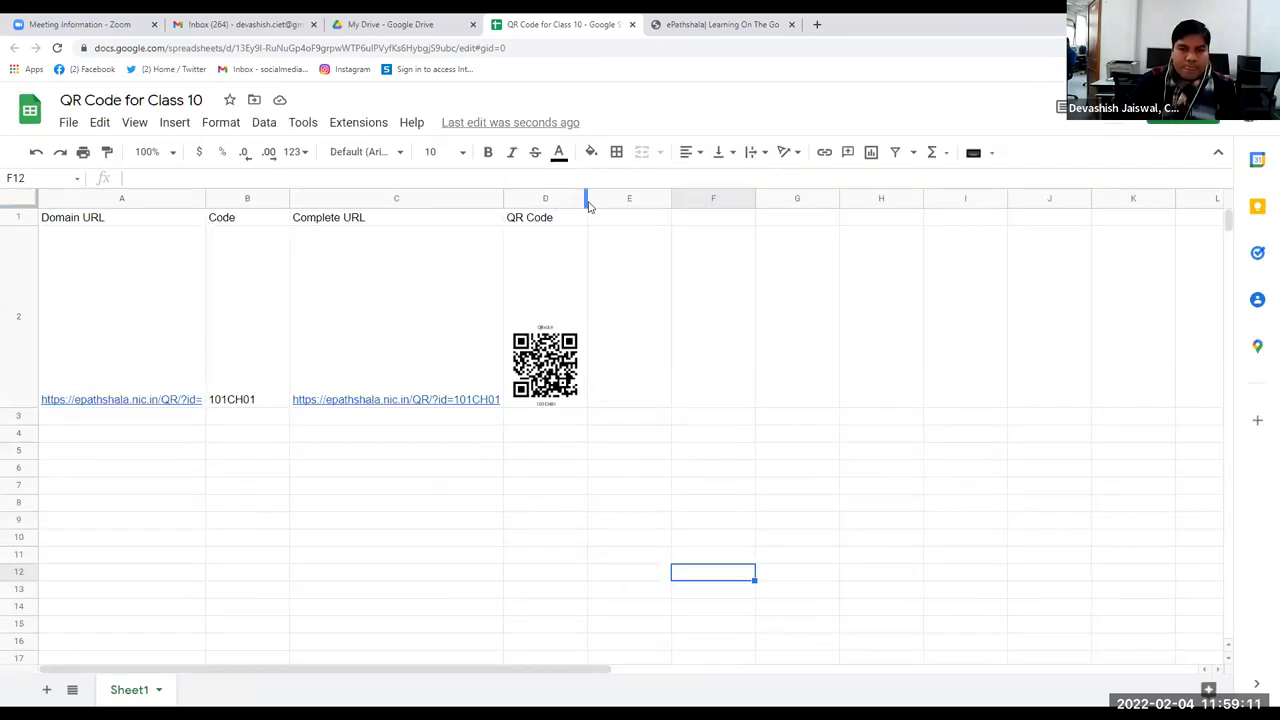
{"action": "left_click_drag", "start_coordinate": [588, 206], "coordinate": [666, 216]}
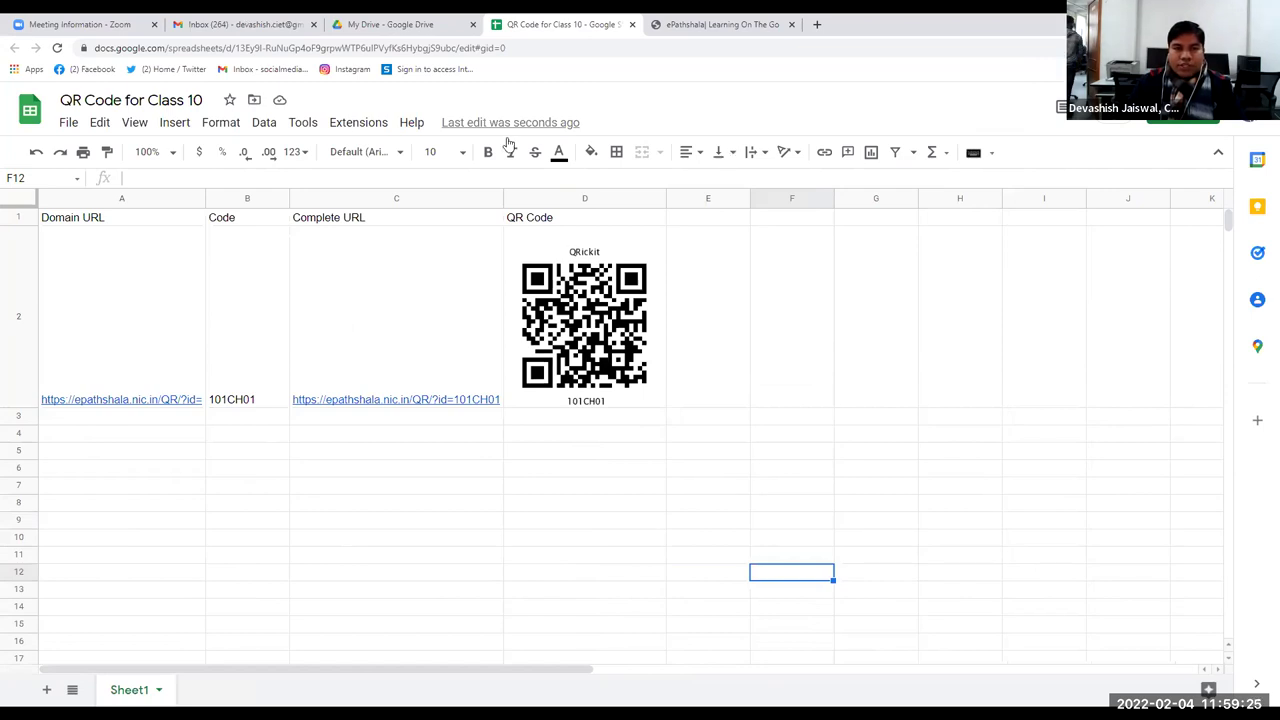
{"action": "key", "text": "ctrl+2"}
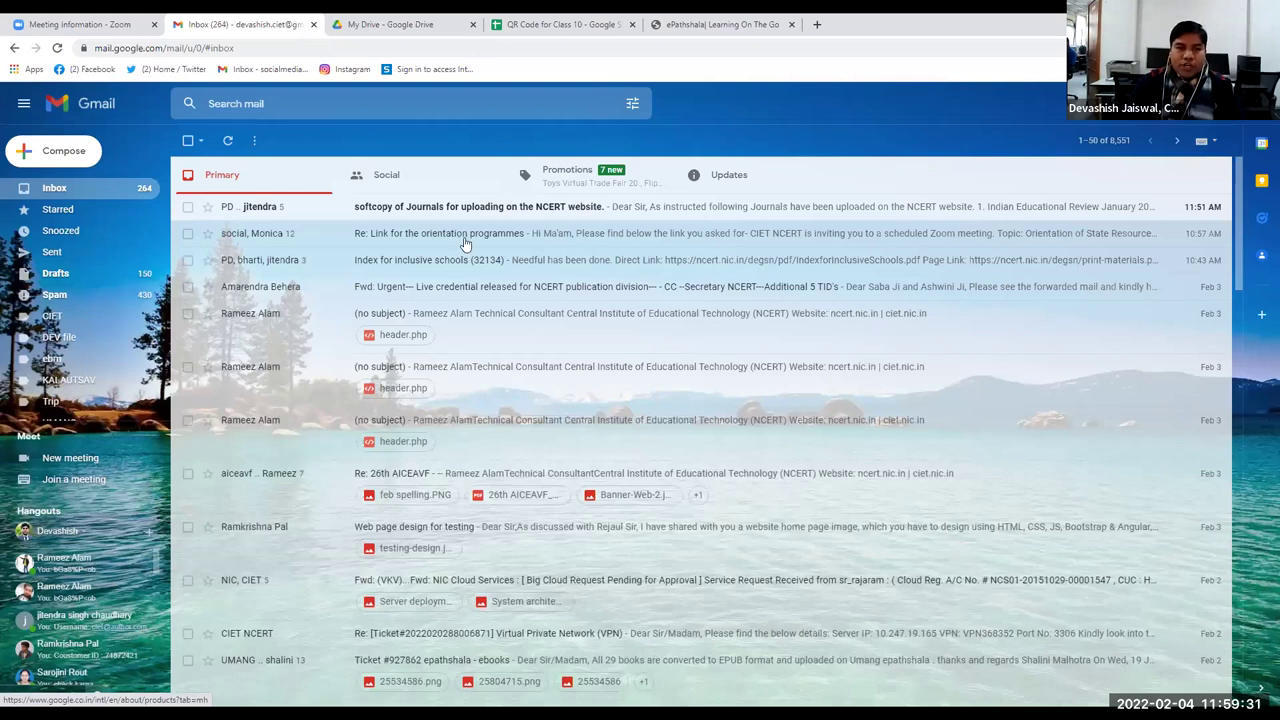
{"action": "key", "text": "ctrl+3"}
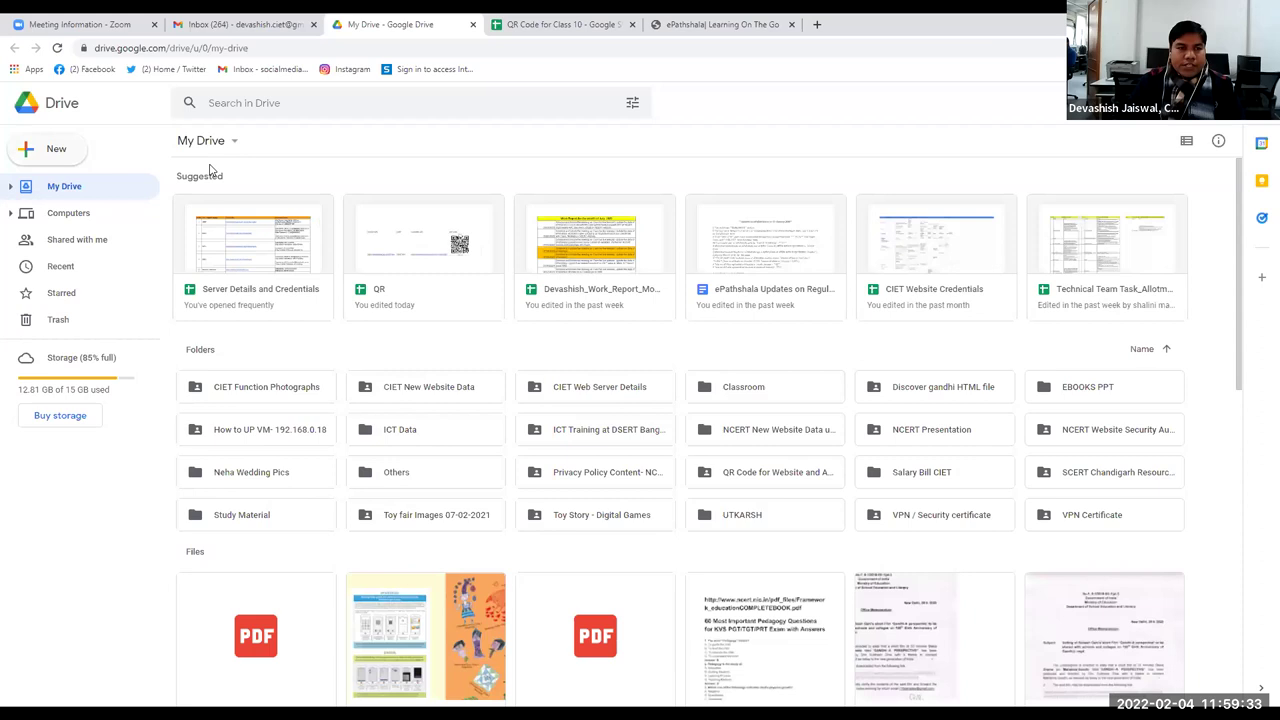
{"action": "left_click", "coordinate": [55, 155]}
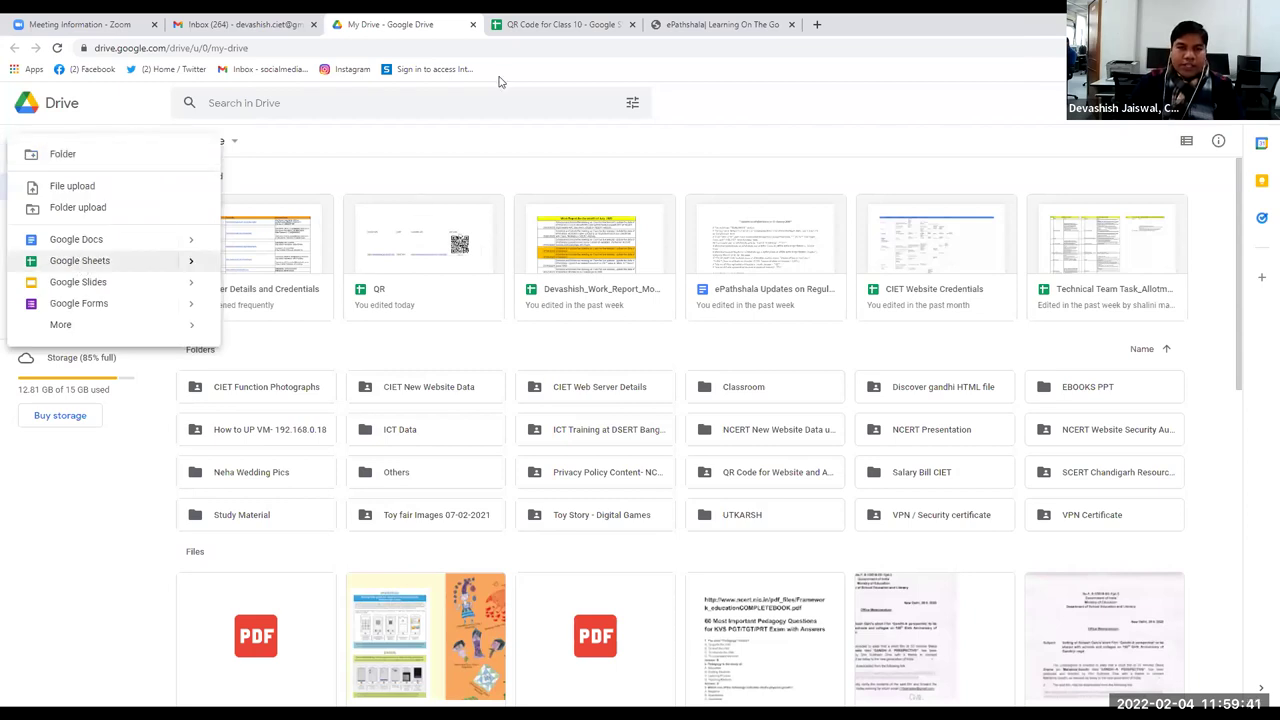
{"action": "left_click", "coordinate": [562, 24]}
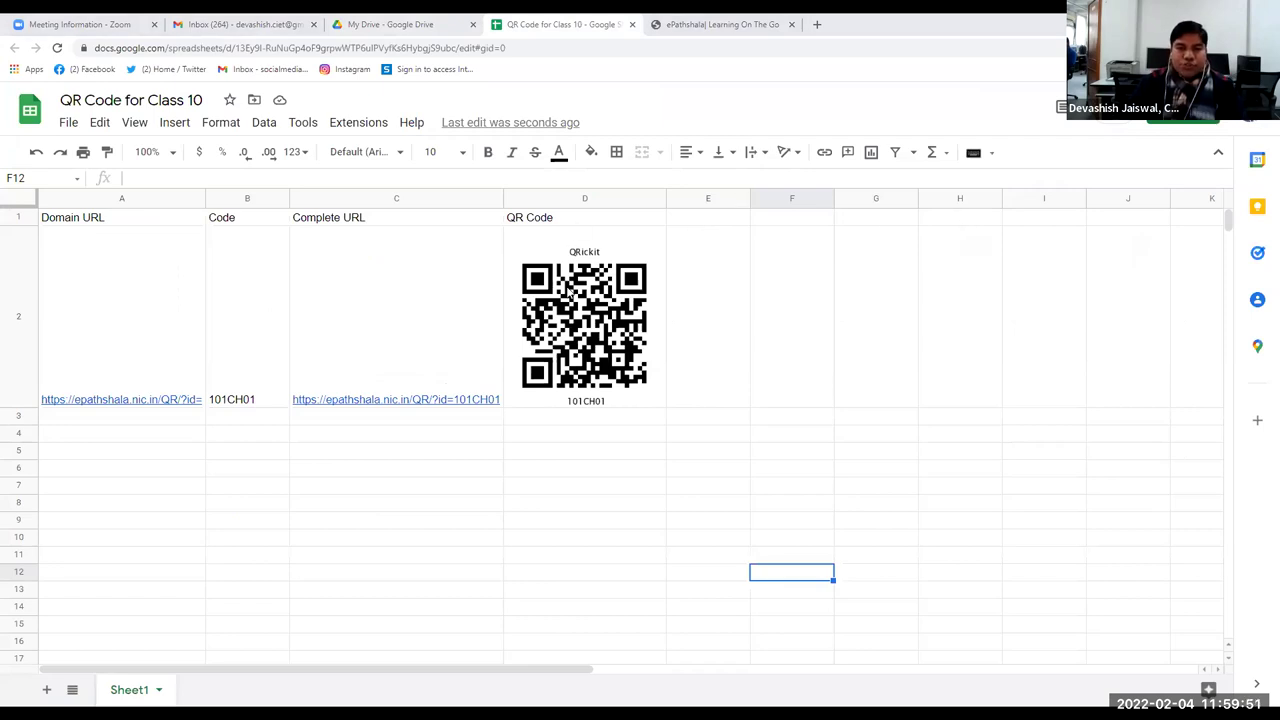
{"action": "left_click", "coordinate": [91, 225]}
{"action": "left_click", "coordinate": [100, 299]}
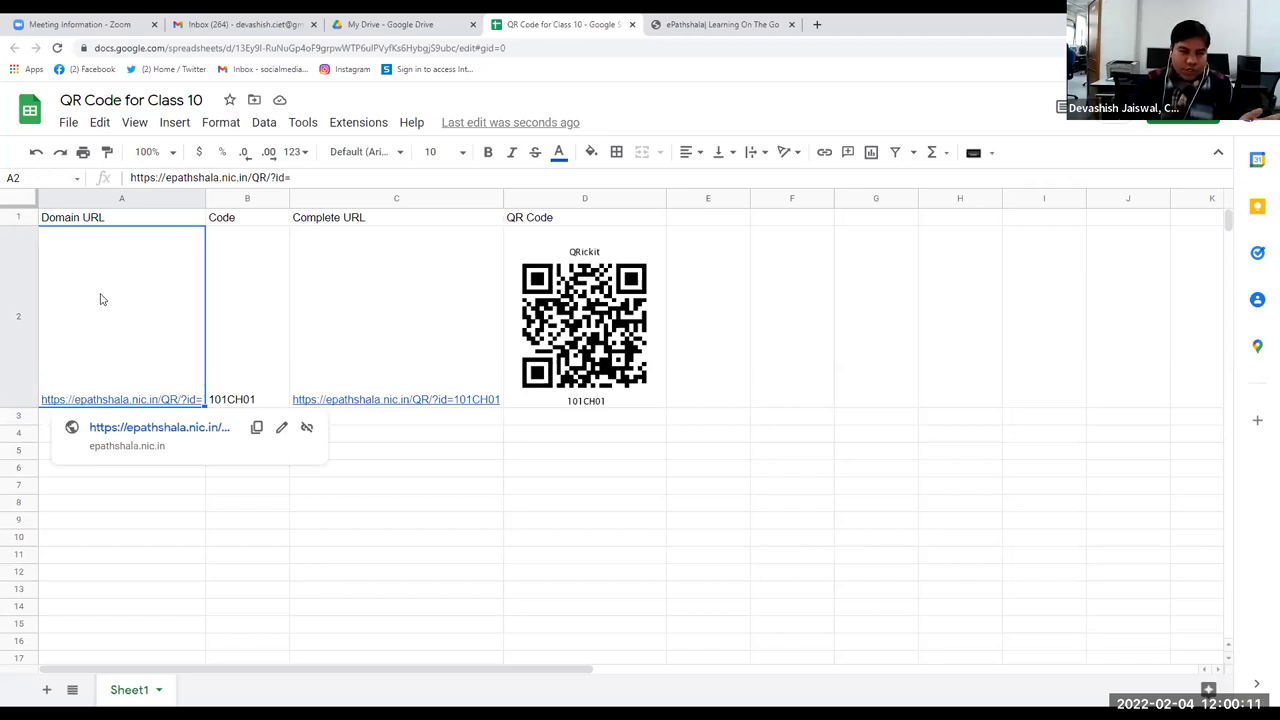
{"action": "left_click", "coordinate": [134, 526]}
{"action": "left_click", "coordinate": [113, 371]}
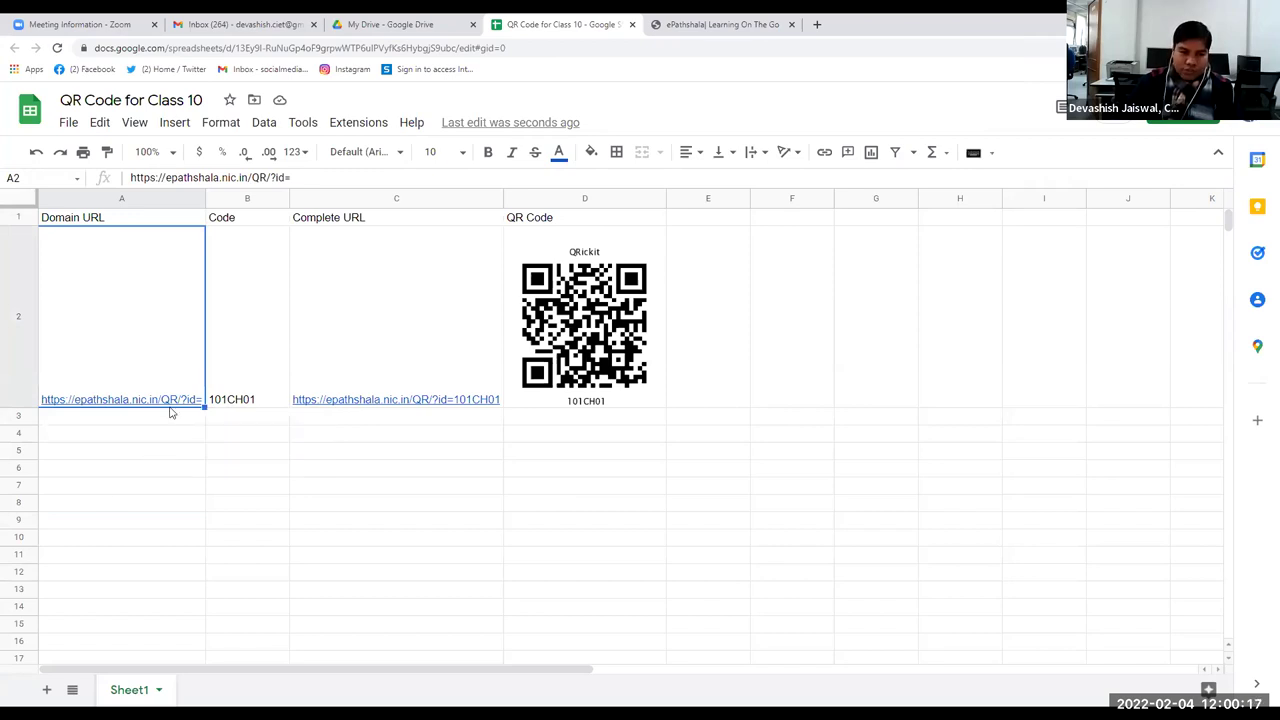
{"action": "mouse_move", "coordinate": [170, 408]}
{"action": "left_click", "coordinate": [143, 522]}
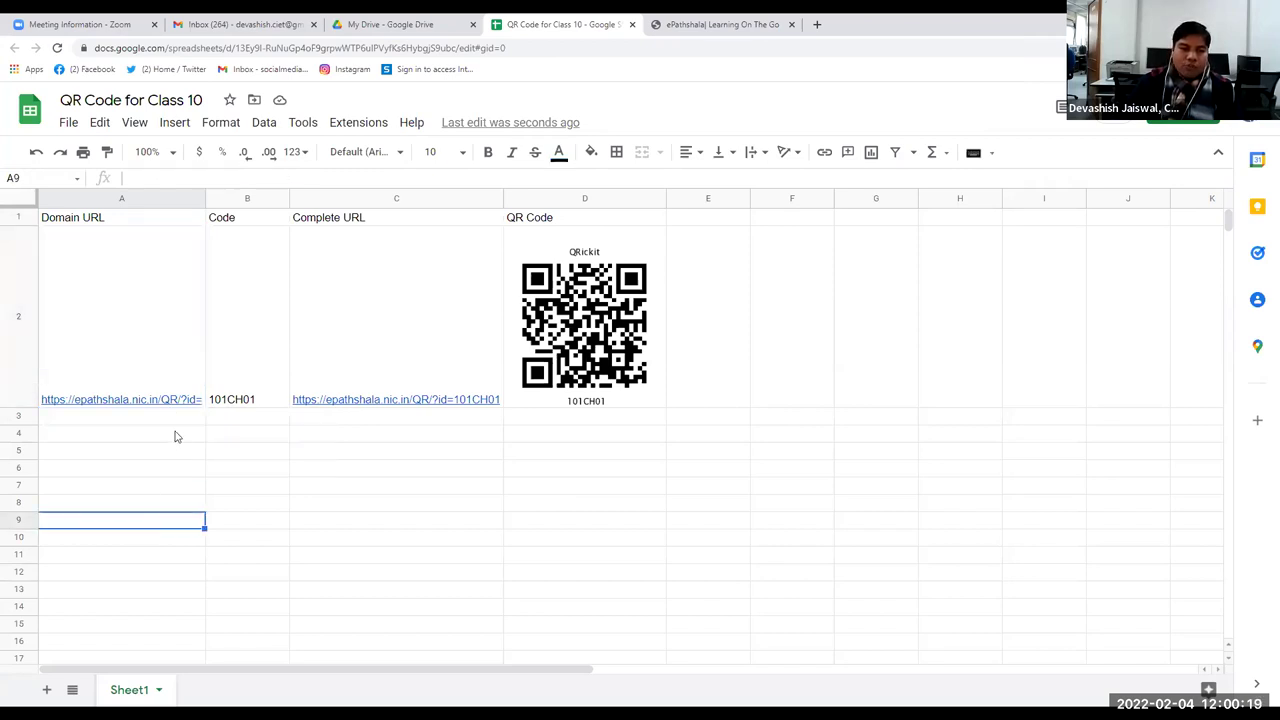
{"action": "mouse_move", "coordinate": [181, 408]}
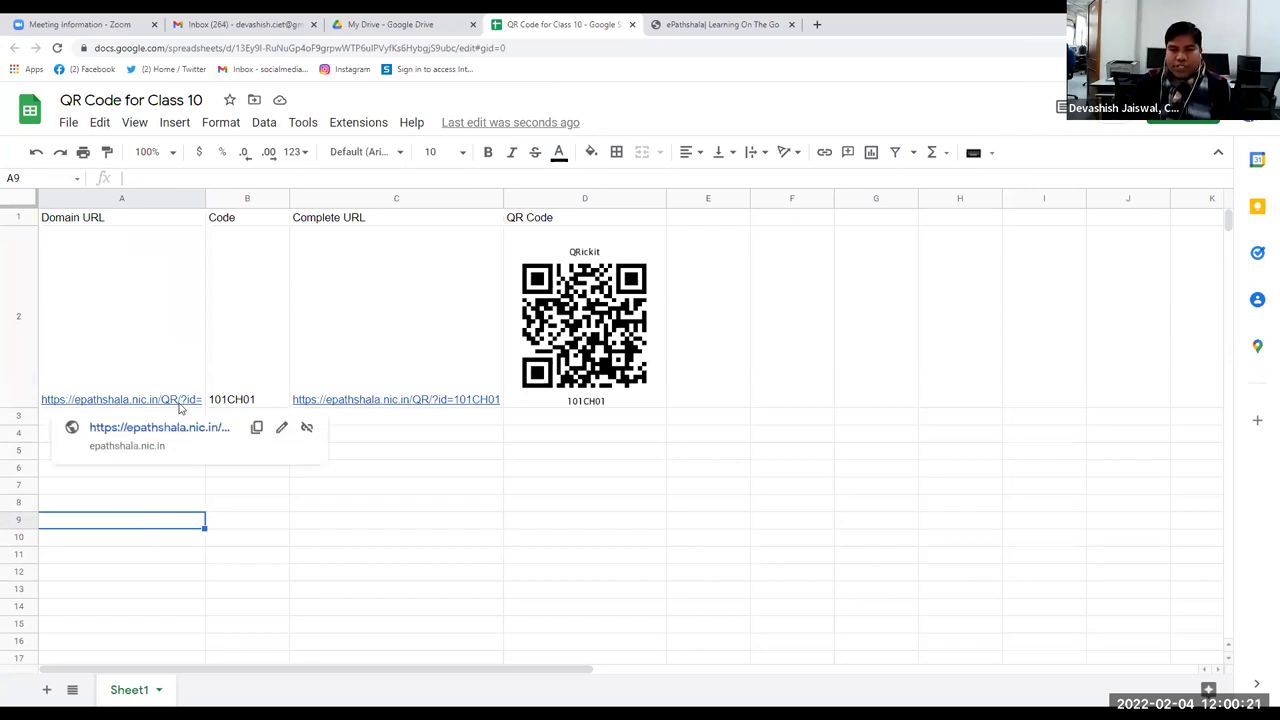